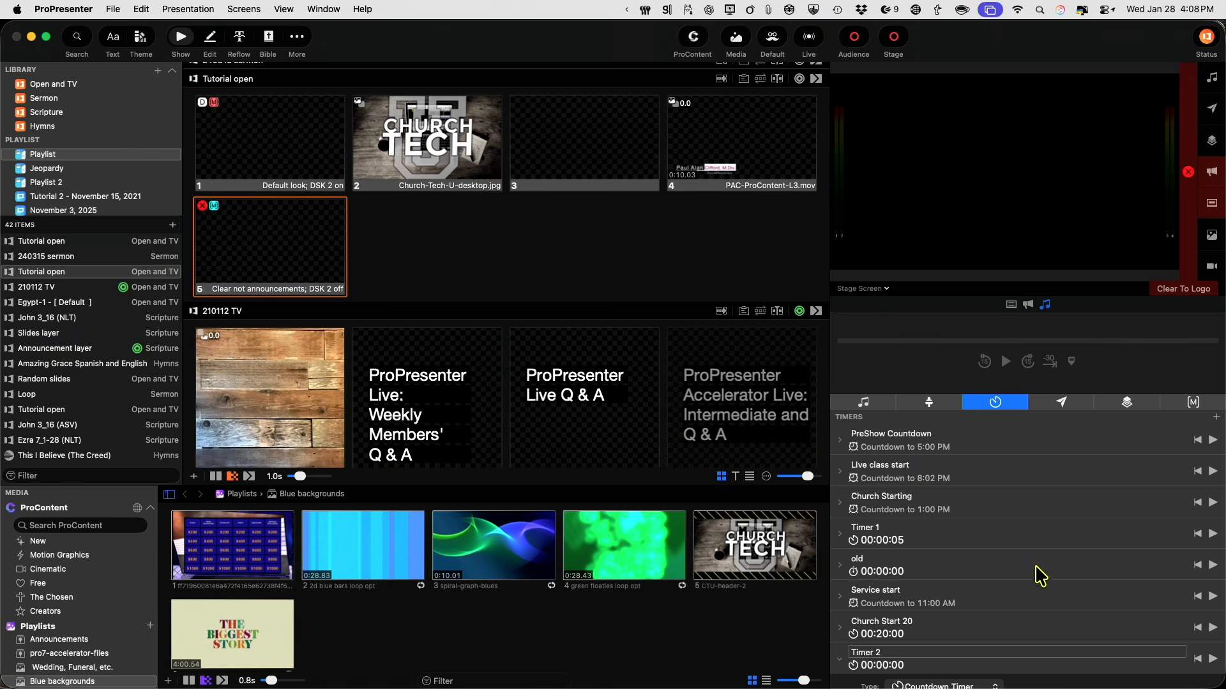
- Add another timer to the list and rename Timer 2 as 8:30
click(1216, 418)
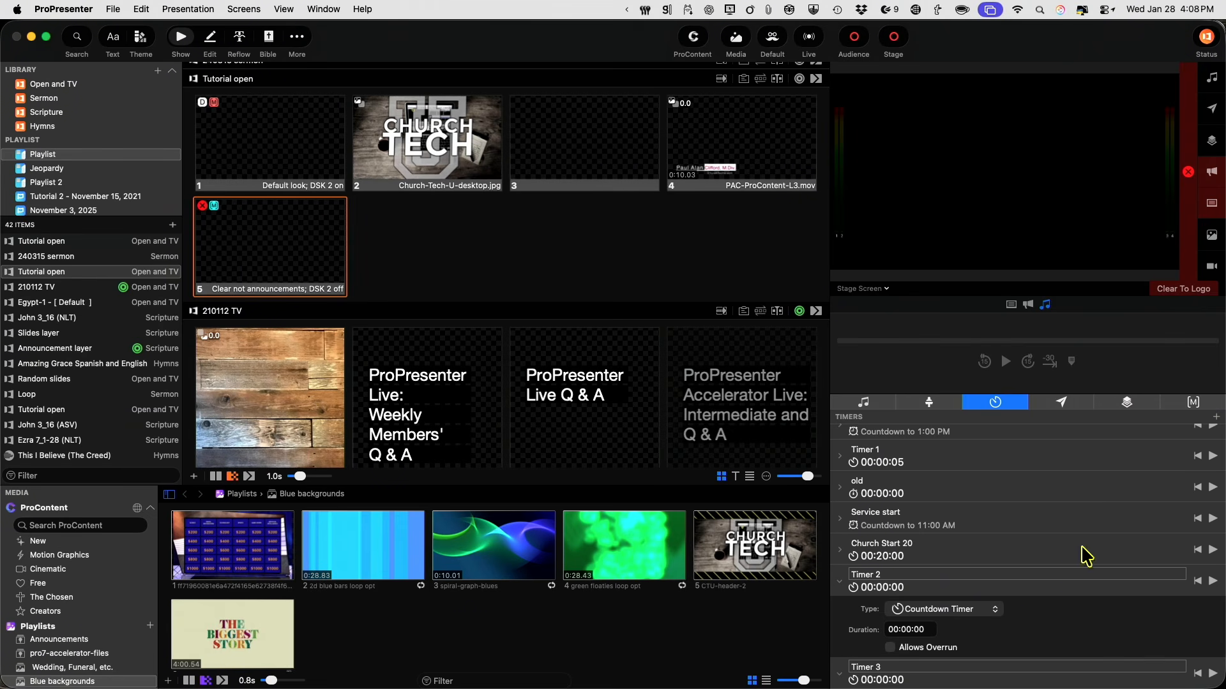
click(955, 574)
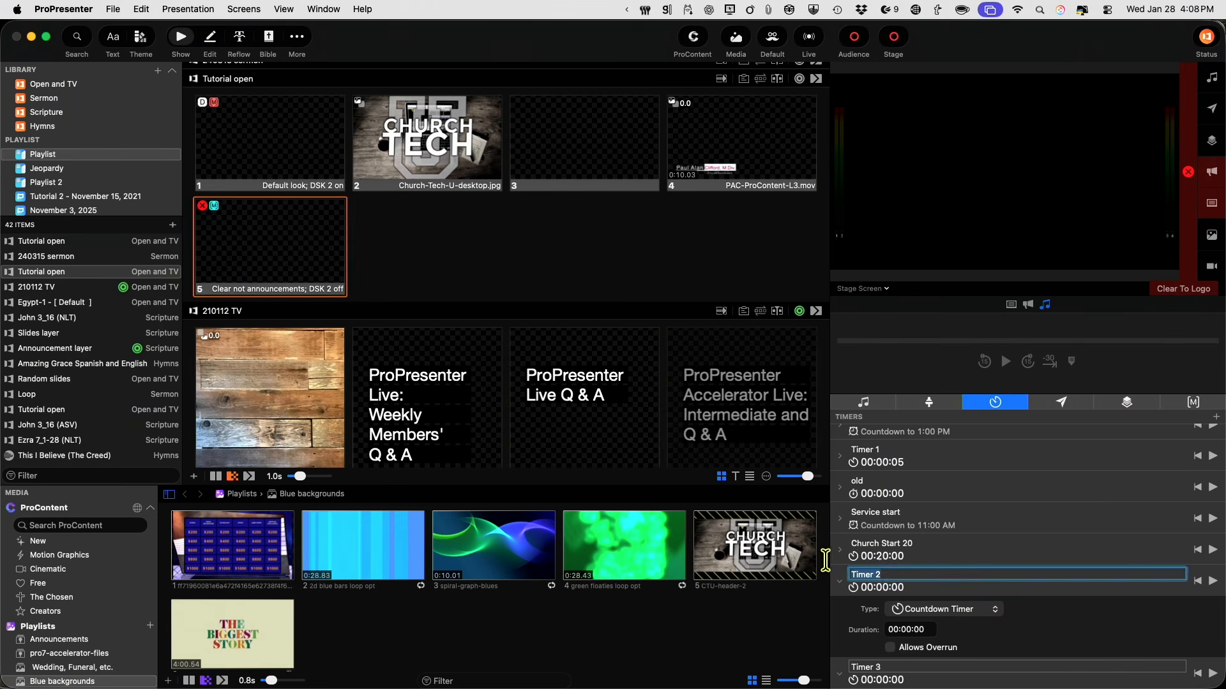
text(8:30)
click(931, 585)
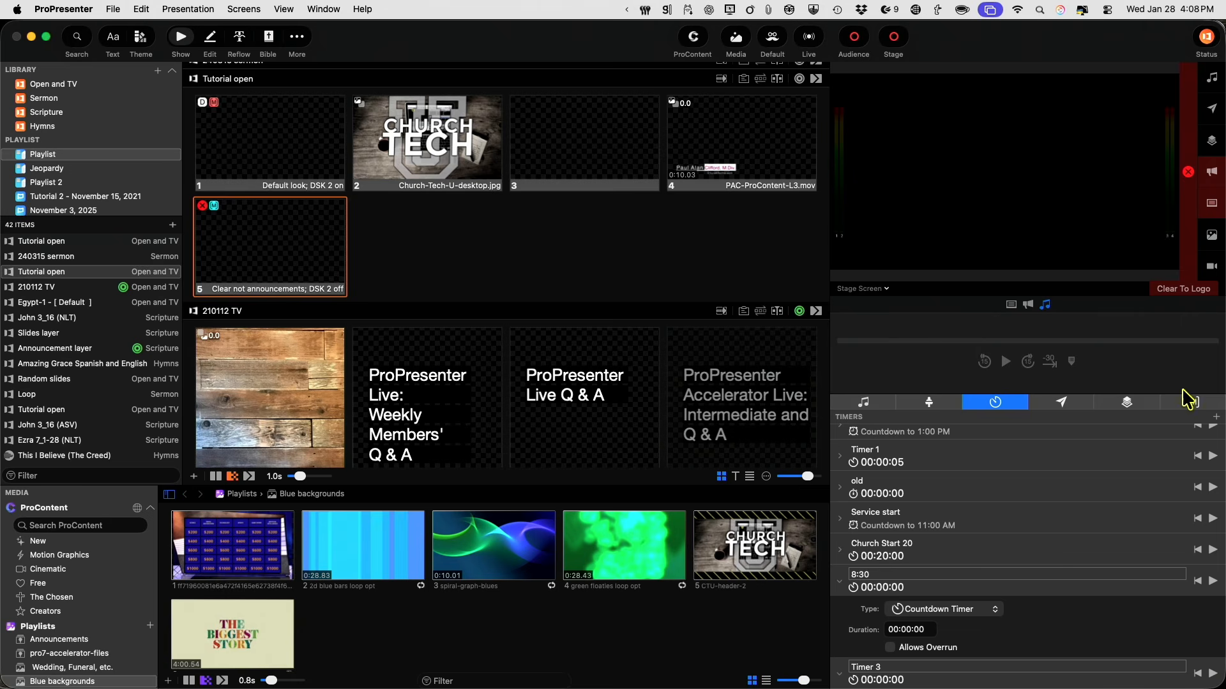
- Add one more timer and rename Timer 3 as 10:00
click(1216, 417)
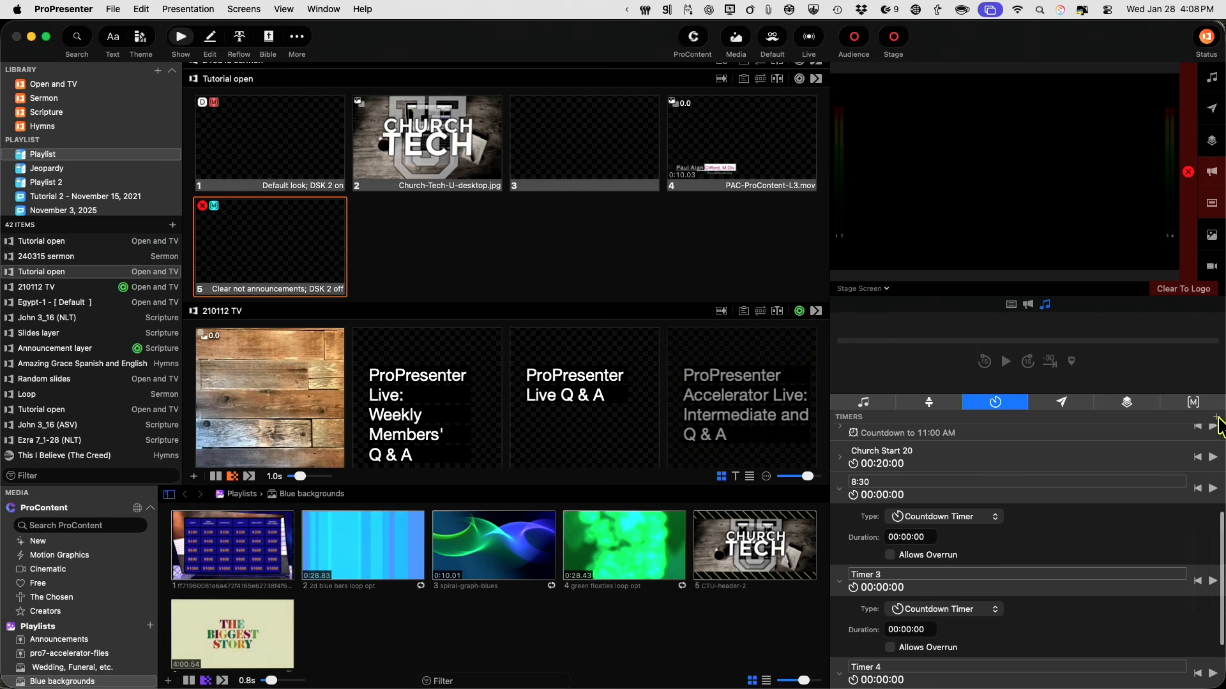
click(904, 575)
text(10:00)
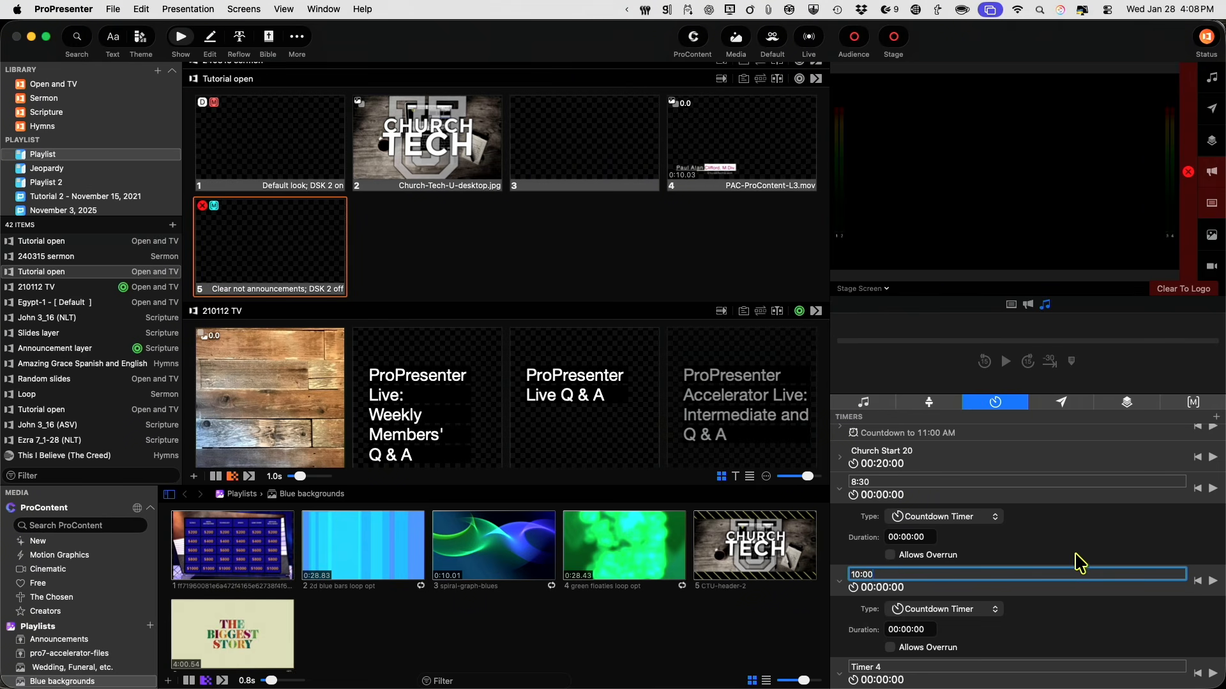
key(Return)
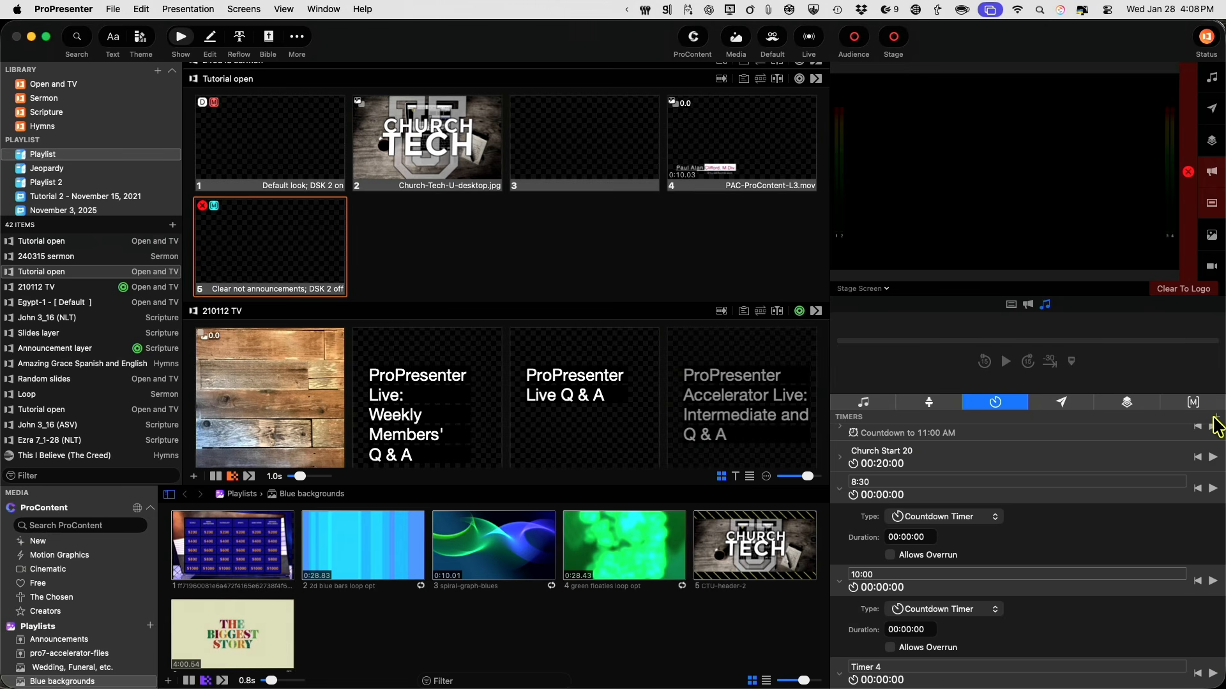
- Add a further timer and rename Timer 4 as 11:30
scroll(1216, 424, down, 3)
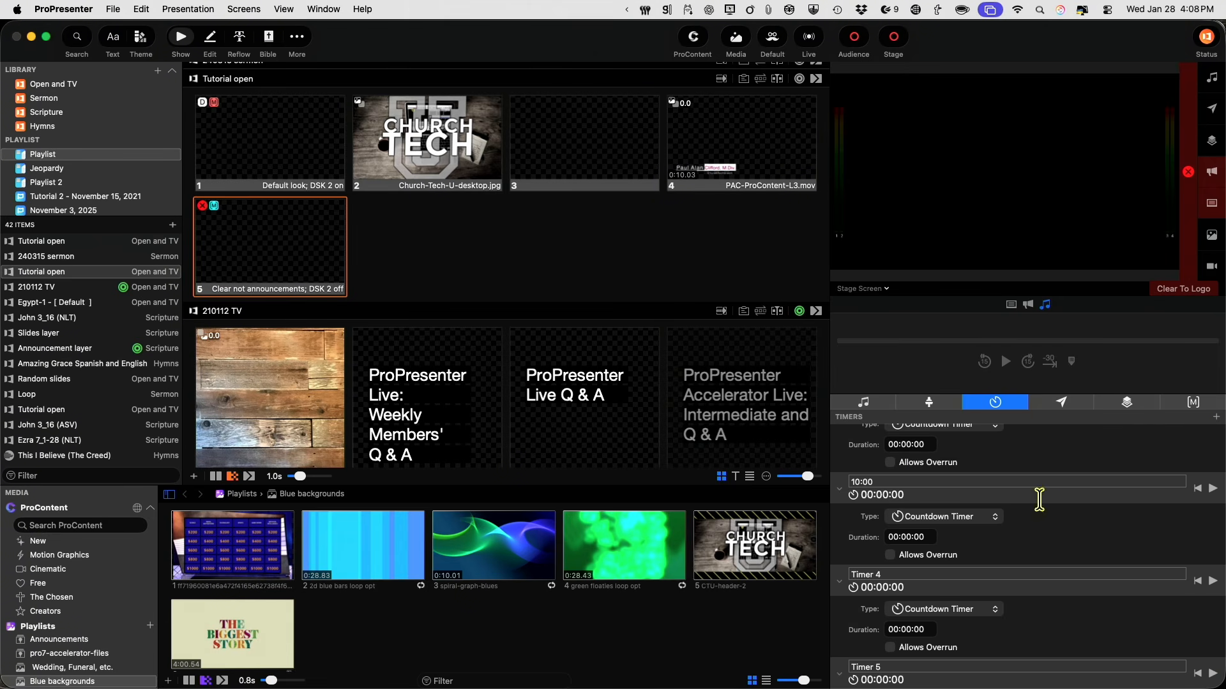
click(994, 575)
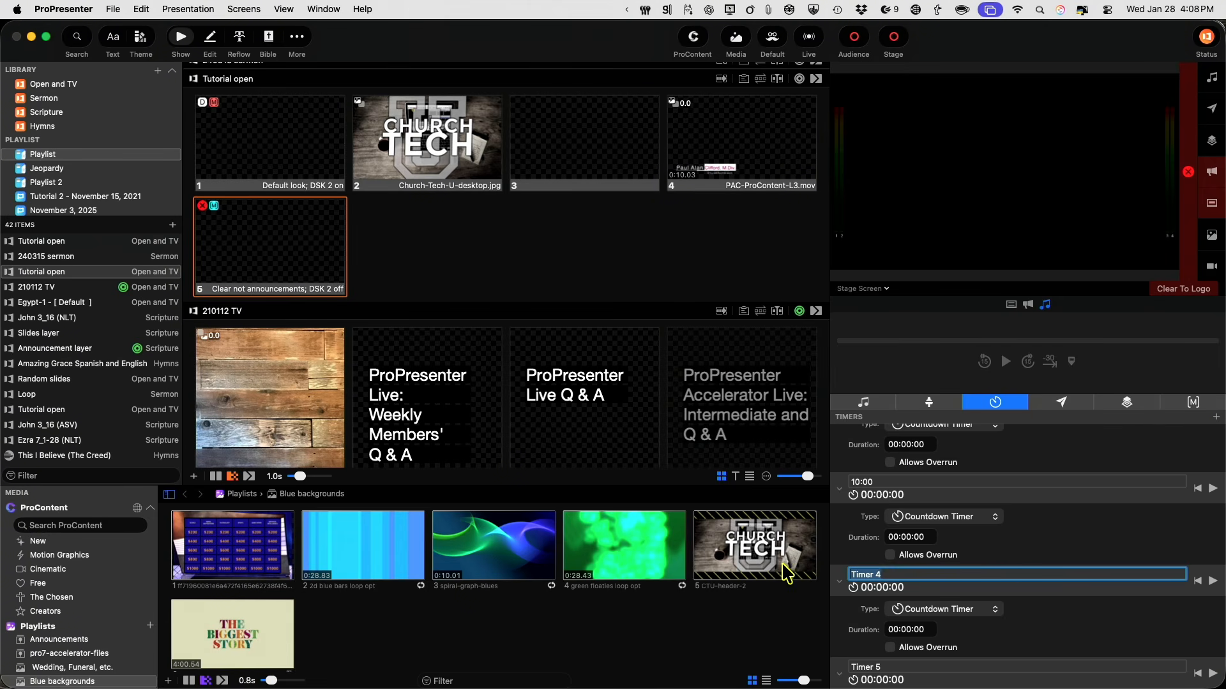
text(11:30)
click(1060, 629)
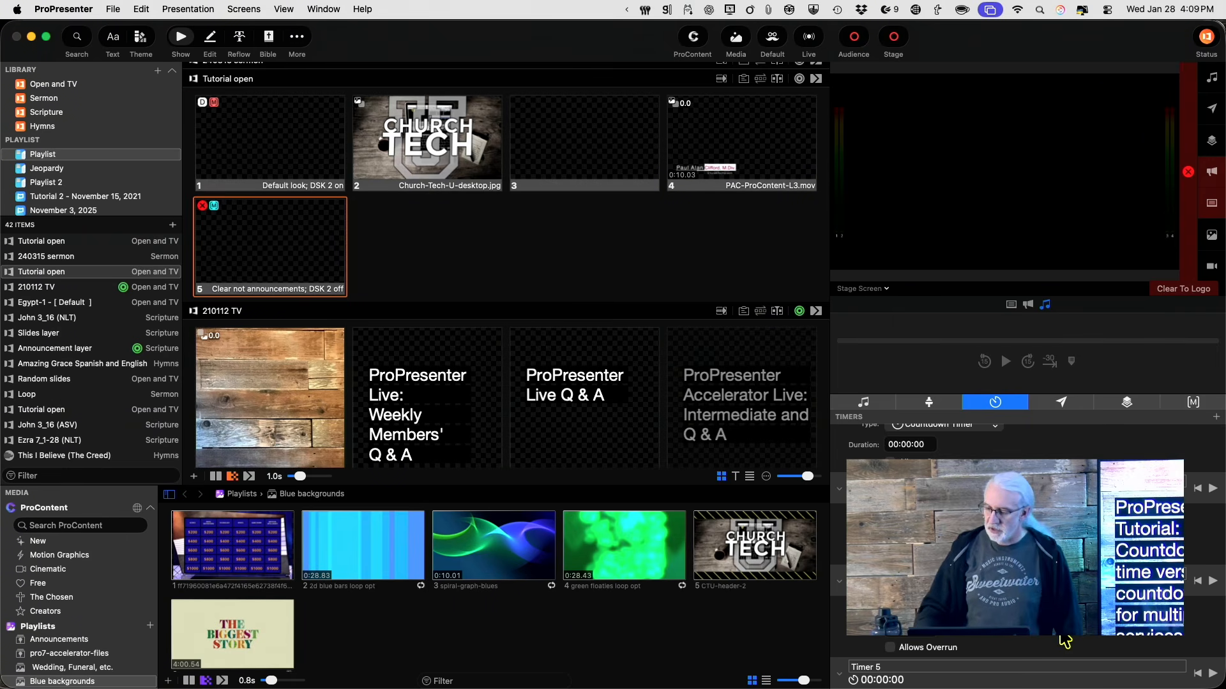
- Add a new timer and rename Timer 5 as "15 minutes"
click(1214, 416)
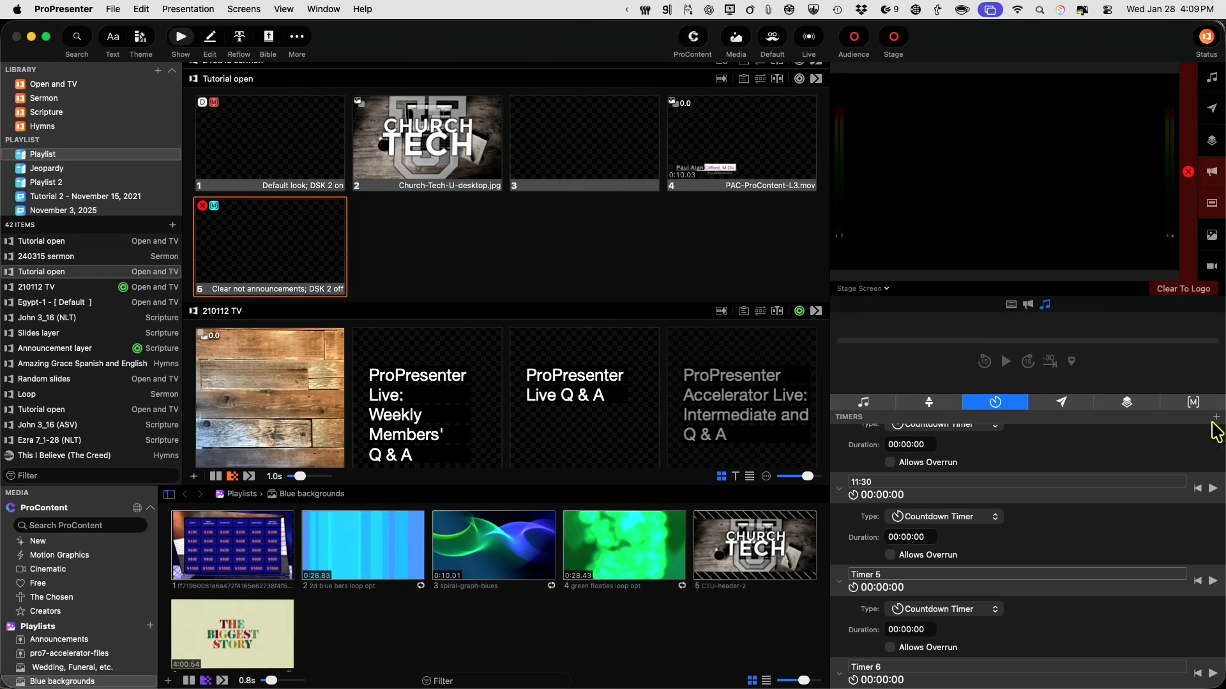
scroll(1101, 599, down, 1)
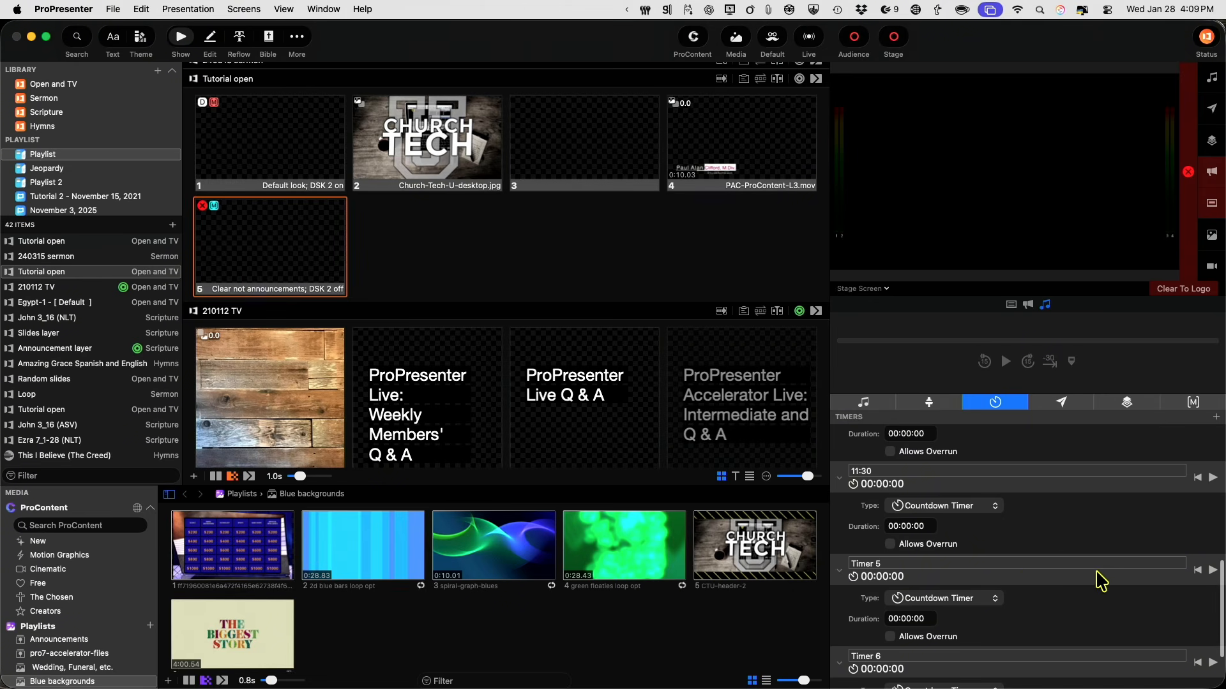
double_click(1002, 564)
text(f)
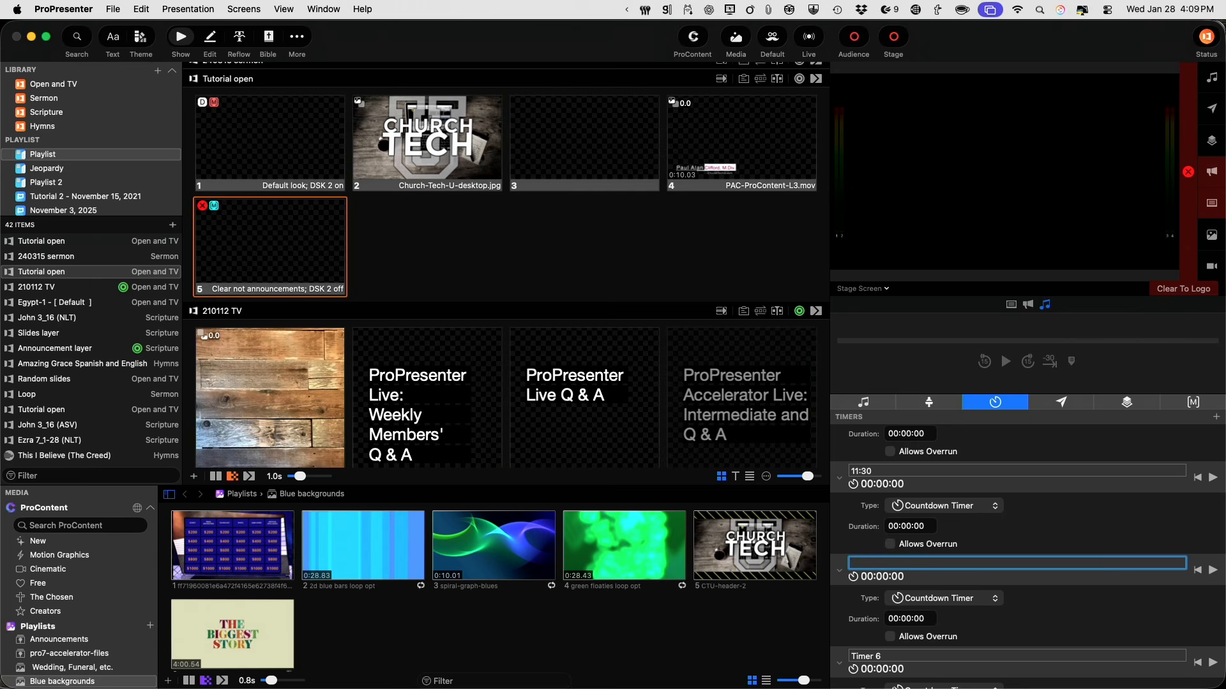
text(5 minutes)
key(Return)
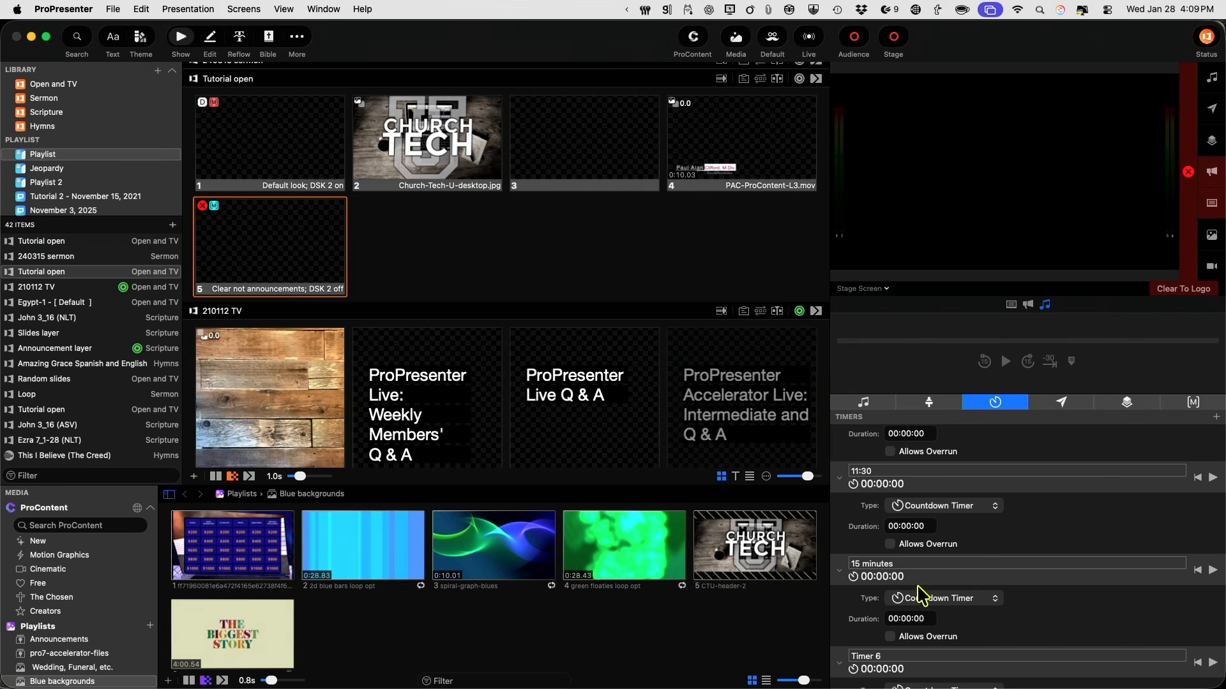
- Set the "15 minutes" timer's duration to 00:15:00, run it briefly, and stop it
click(908, 619)
key(Right)
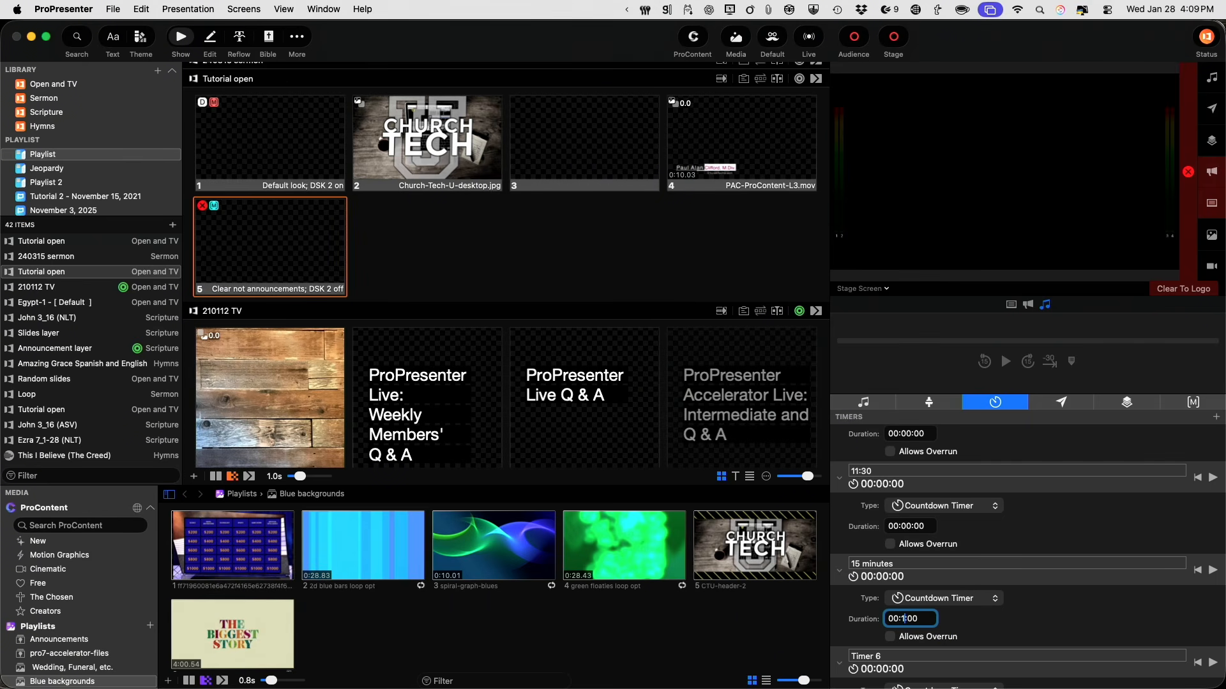
key(Return)
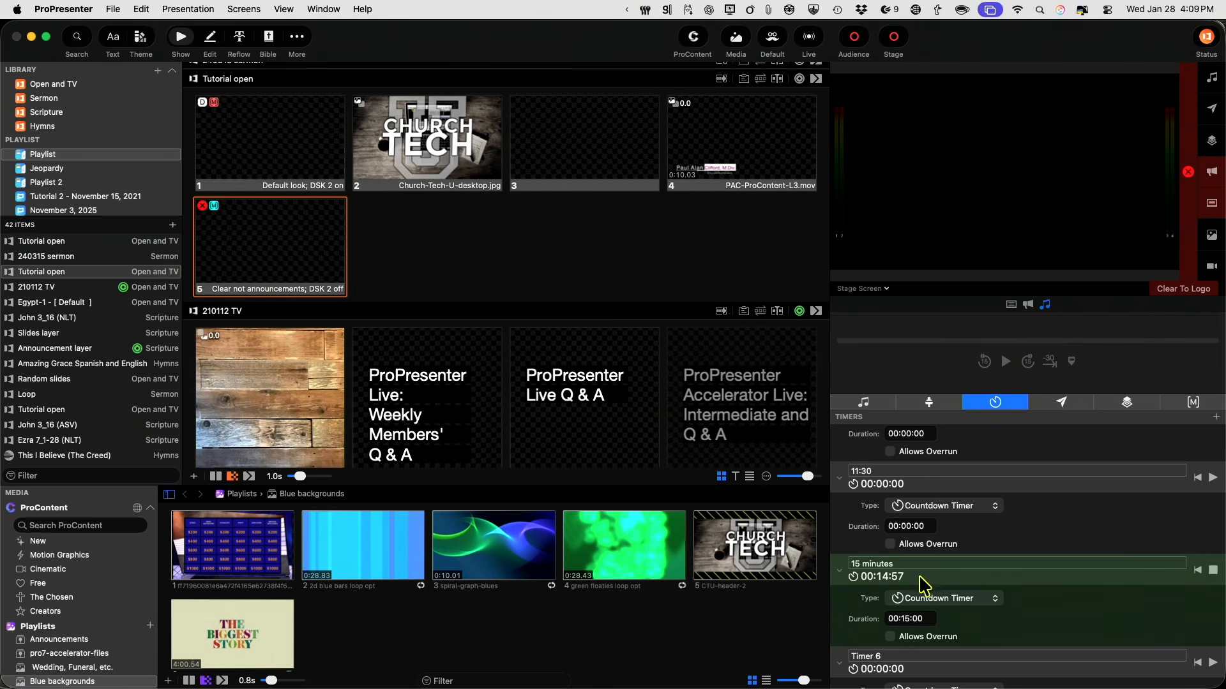
click(1212, 572)
- Change the 8:30 timer's type to Countdown to Time and set its target time to 08:30:00 AM
scroll(1063, 533, up, 1)
scroll(1063, 533, up, 5)
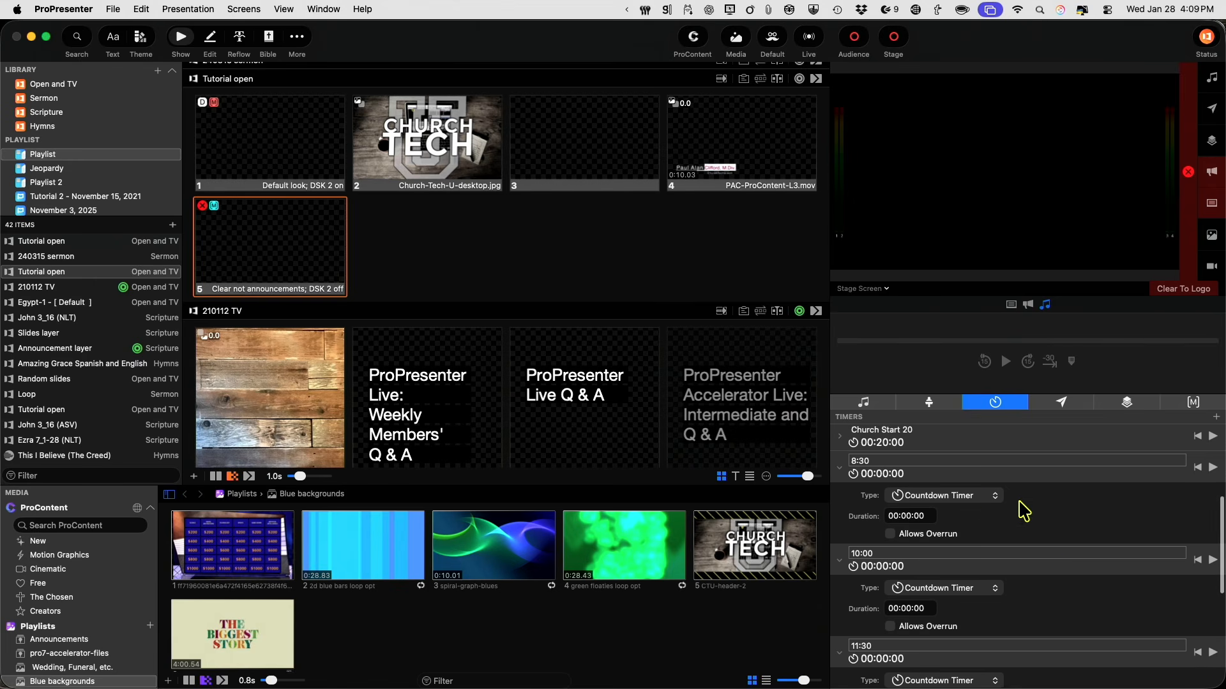
click(945, 496)
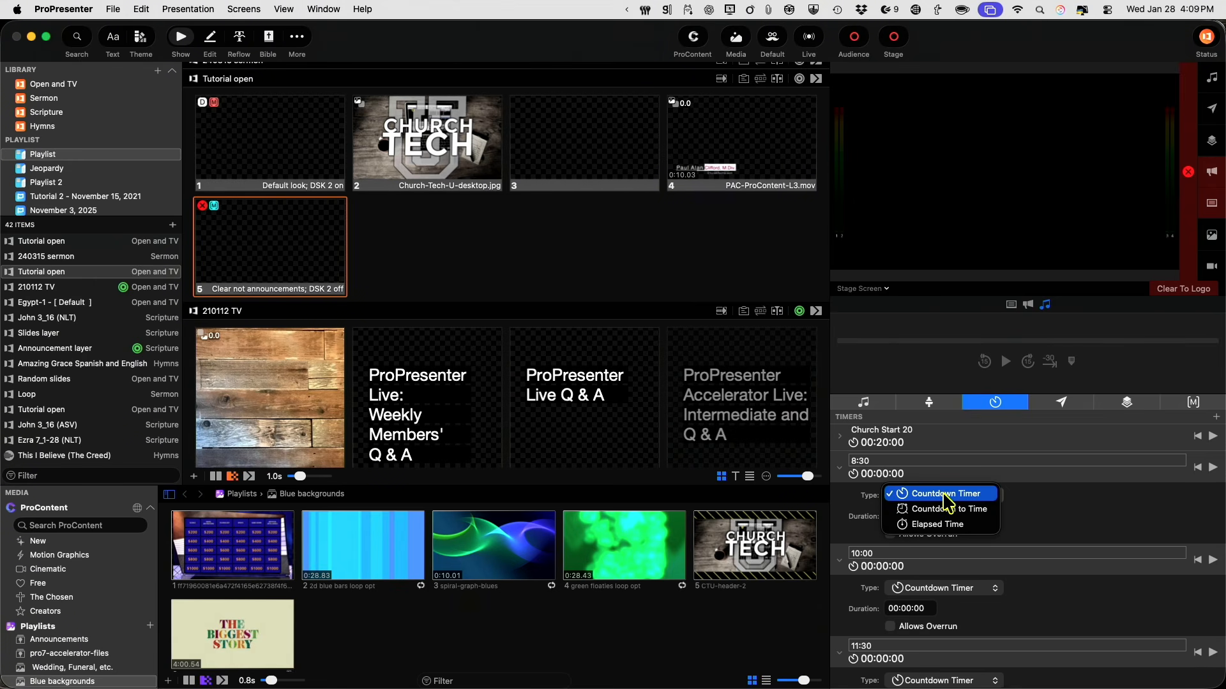
click(917, 514)
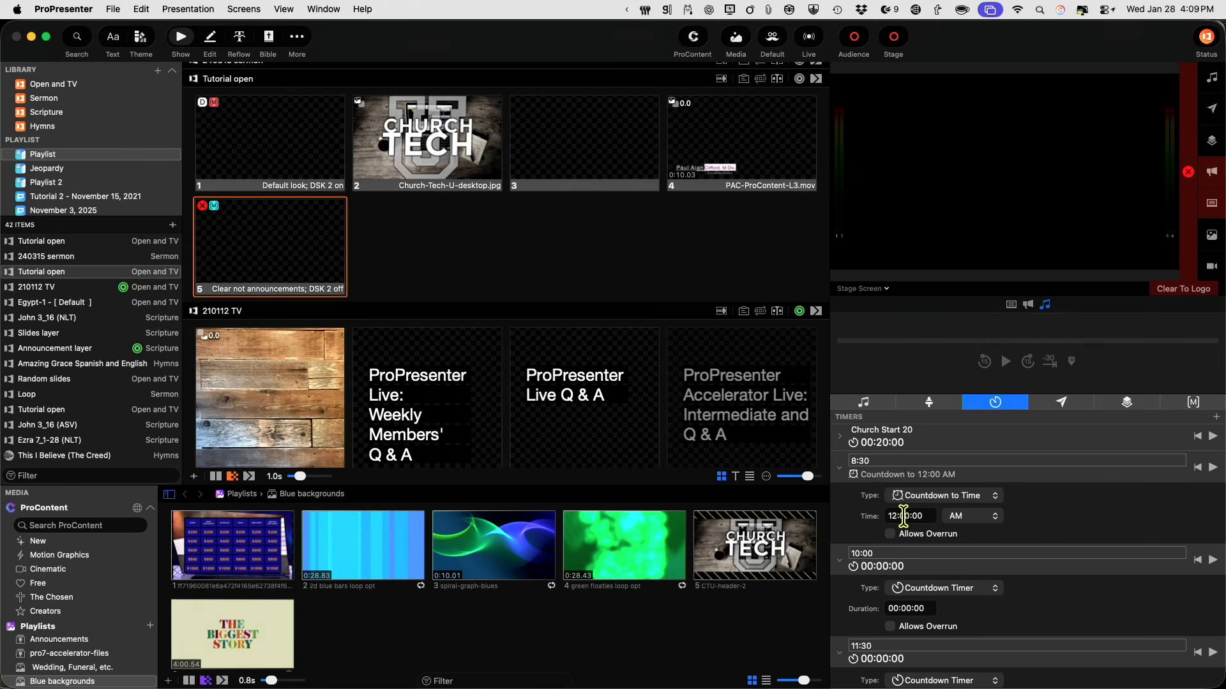
click(896, 515)
text(8:)
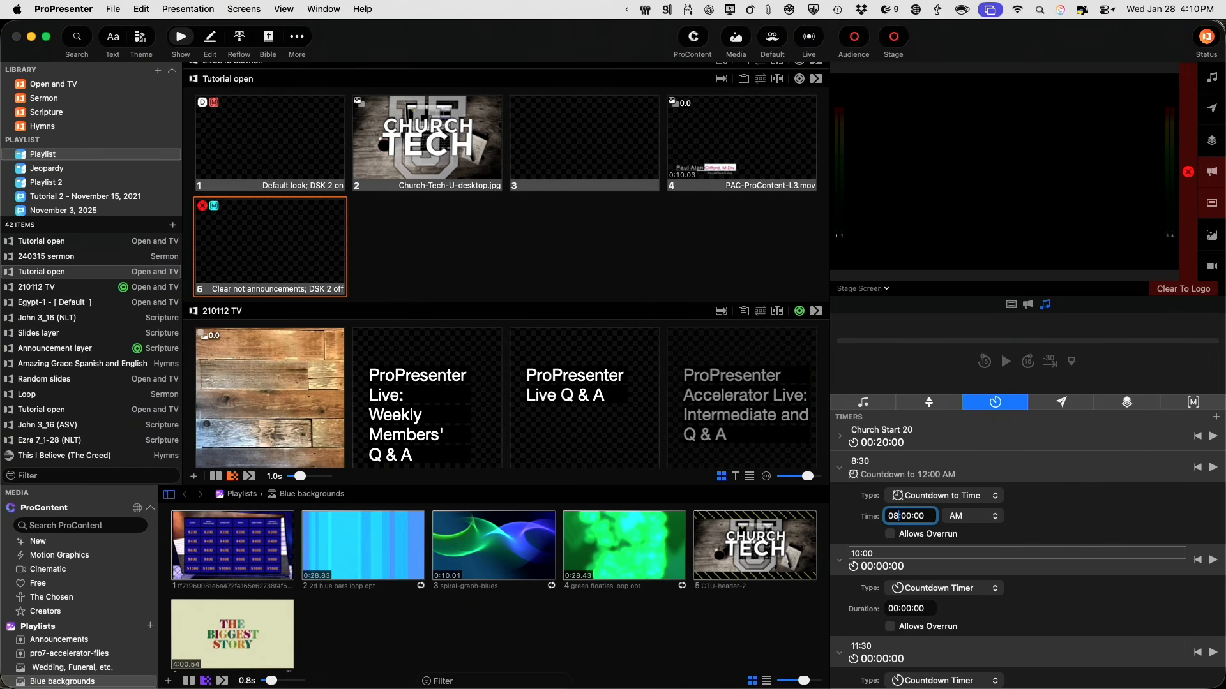
text(3)
click(1031, 533)
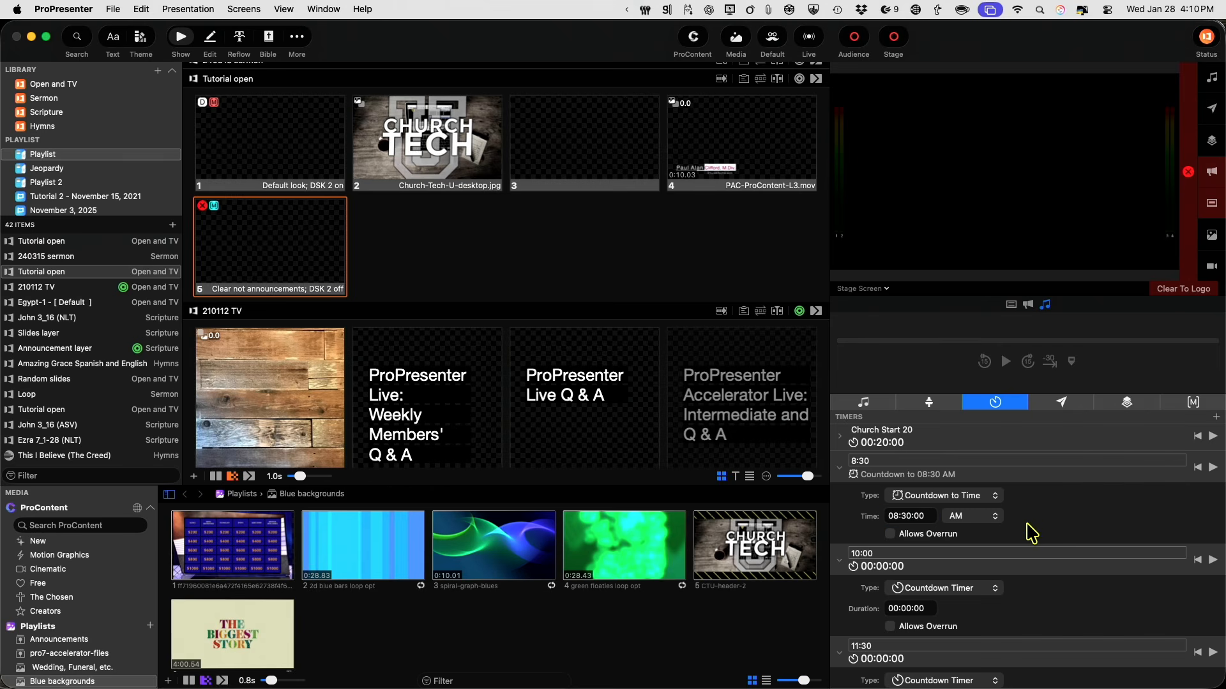
- Change the 10:00 timer's type to Countdown to Time and set its target time to 10:00:00 AM
click(975, 588)
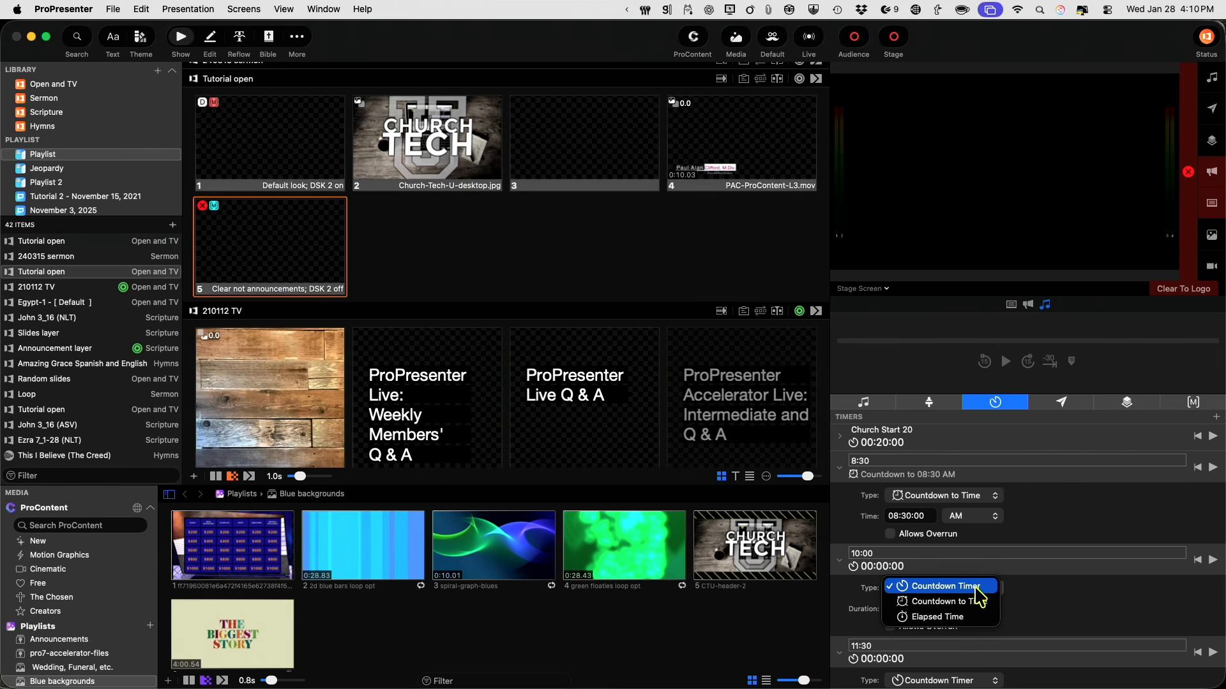
click(972, 602)
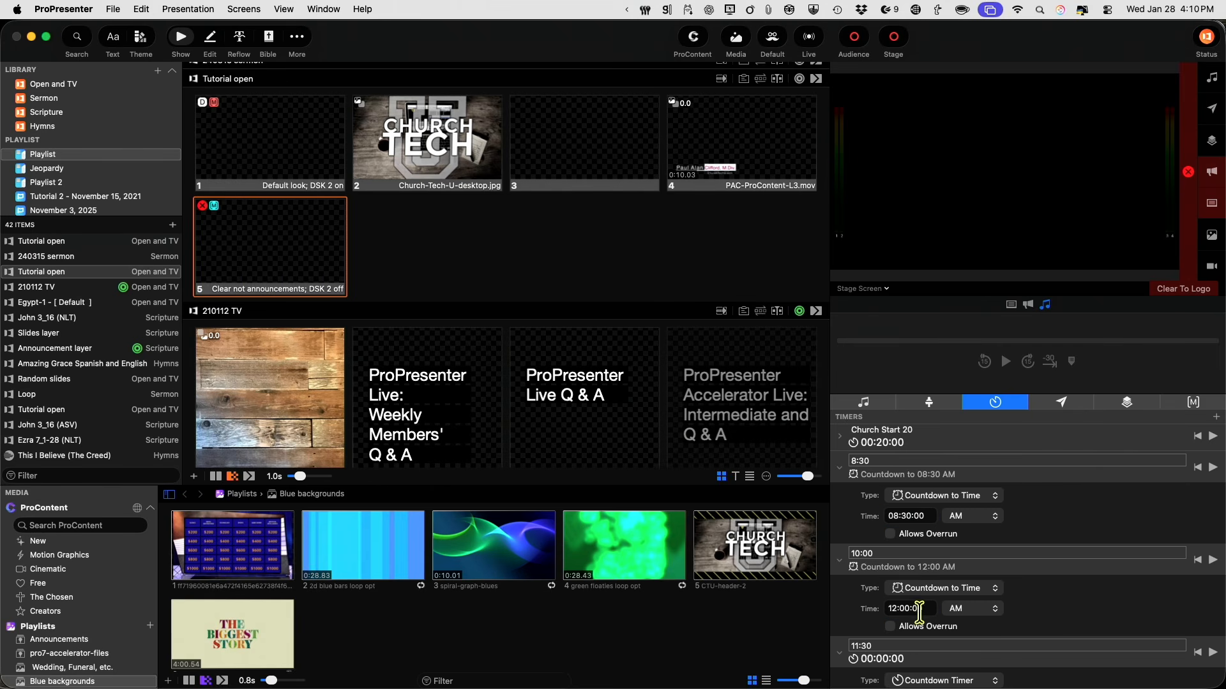
click(891, 608)
click(1083, 606)
scroll(1067, 606, down, 2)
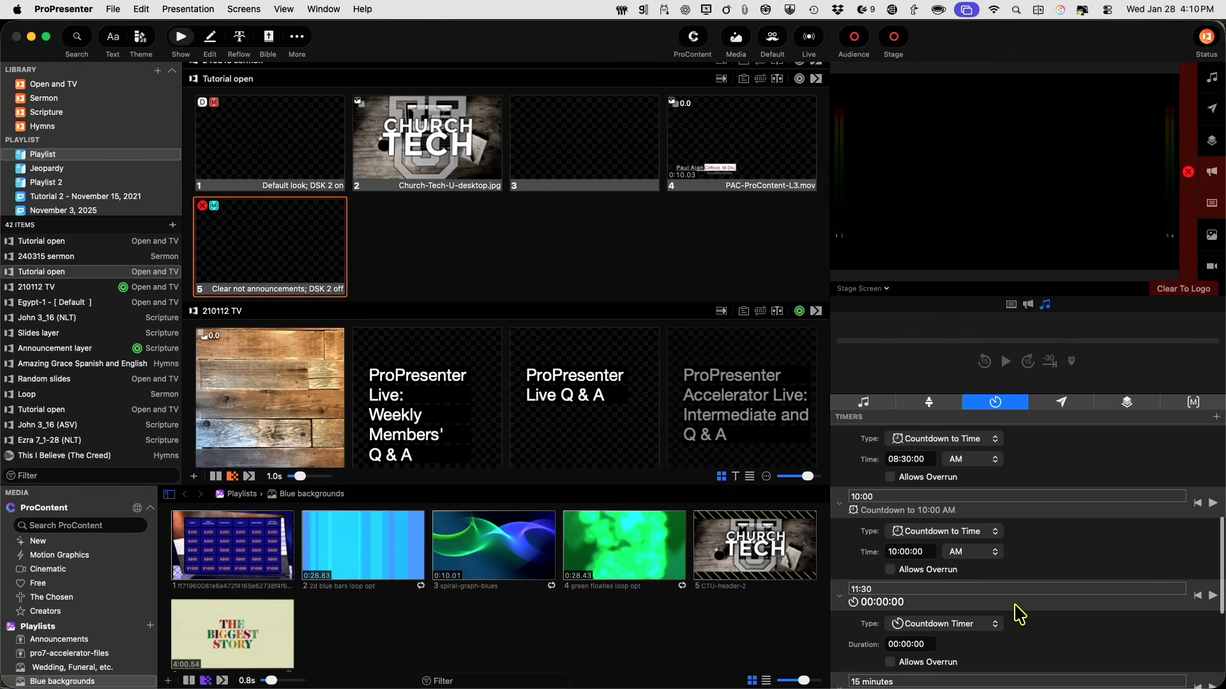
scroll(1018, 616, up, 4)
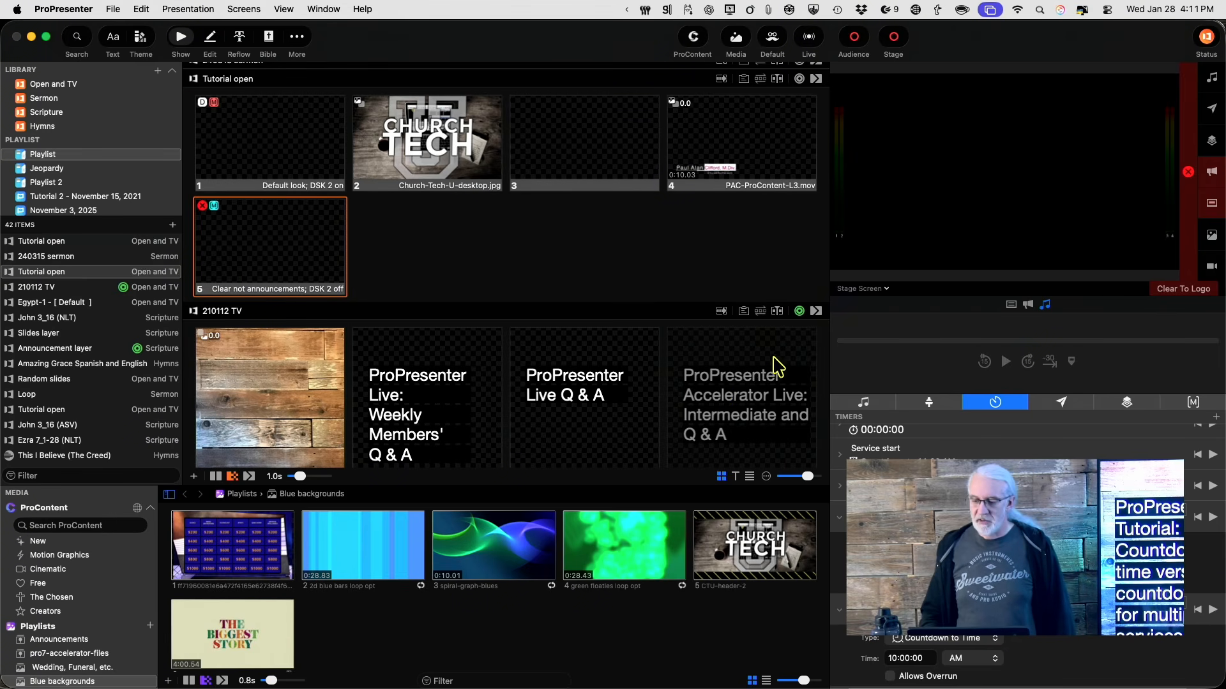
- Create a new message named "8:30 start"
click(1062, 402)
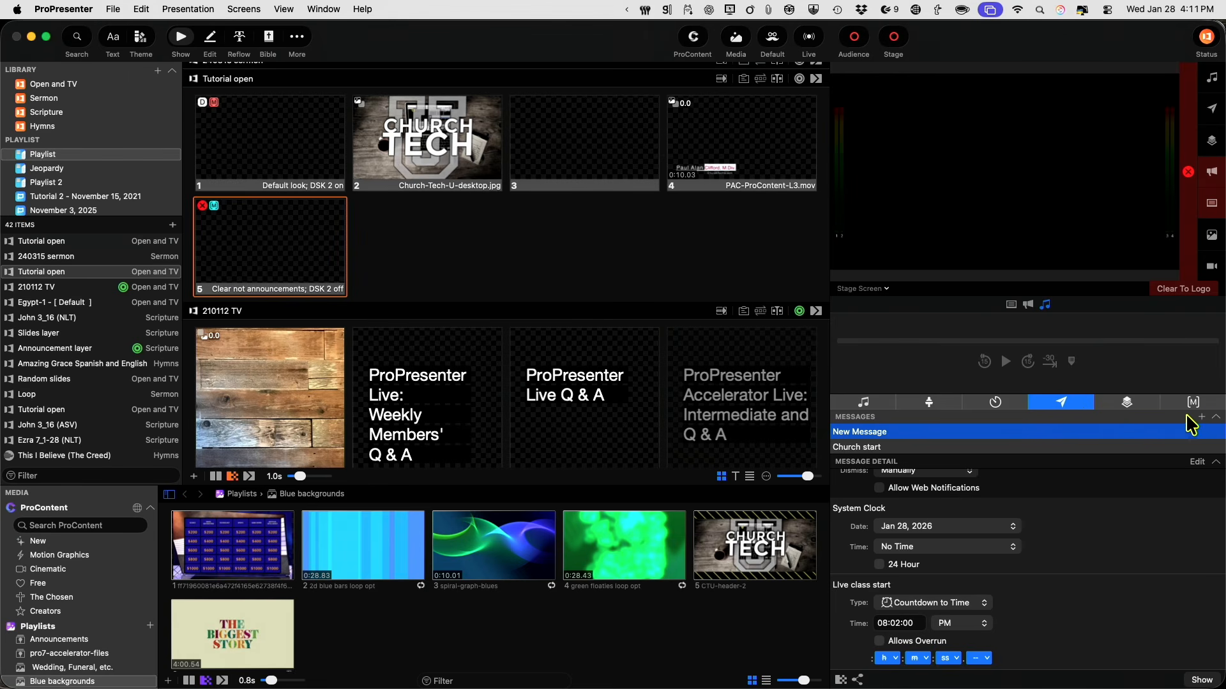
click(1201, 417)
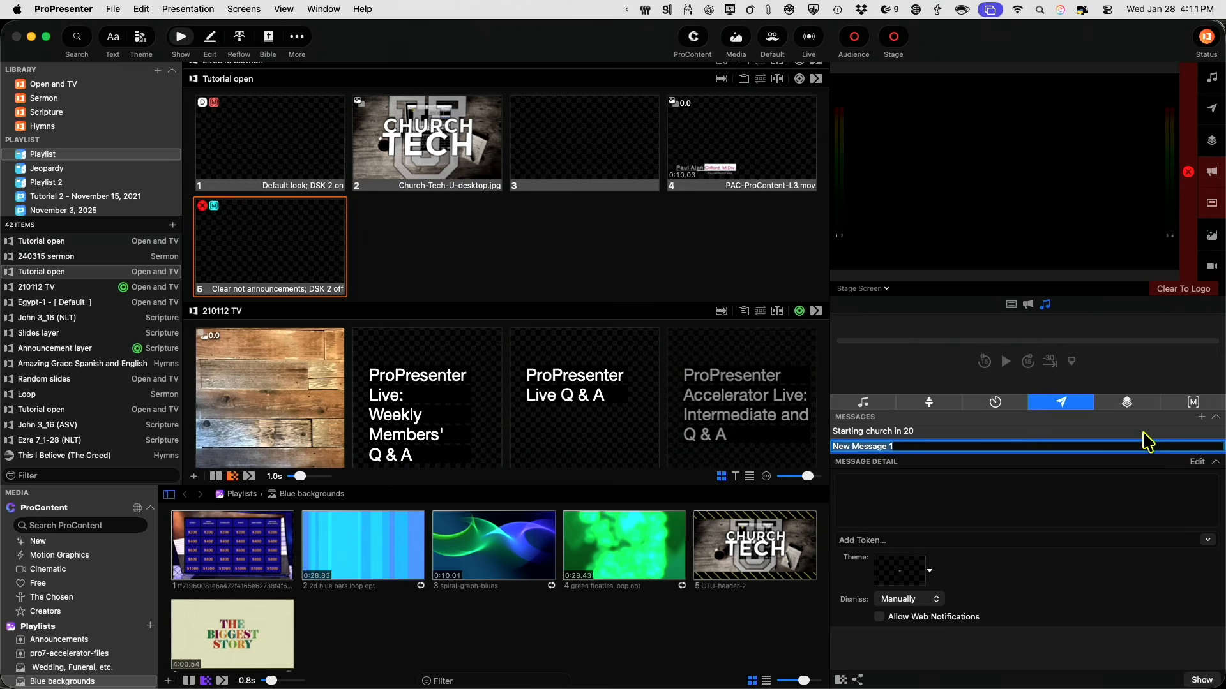
text(8:30 start)
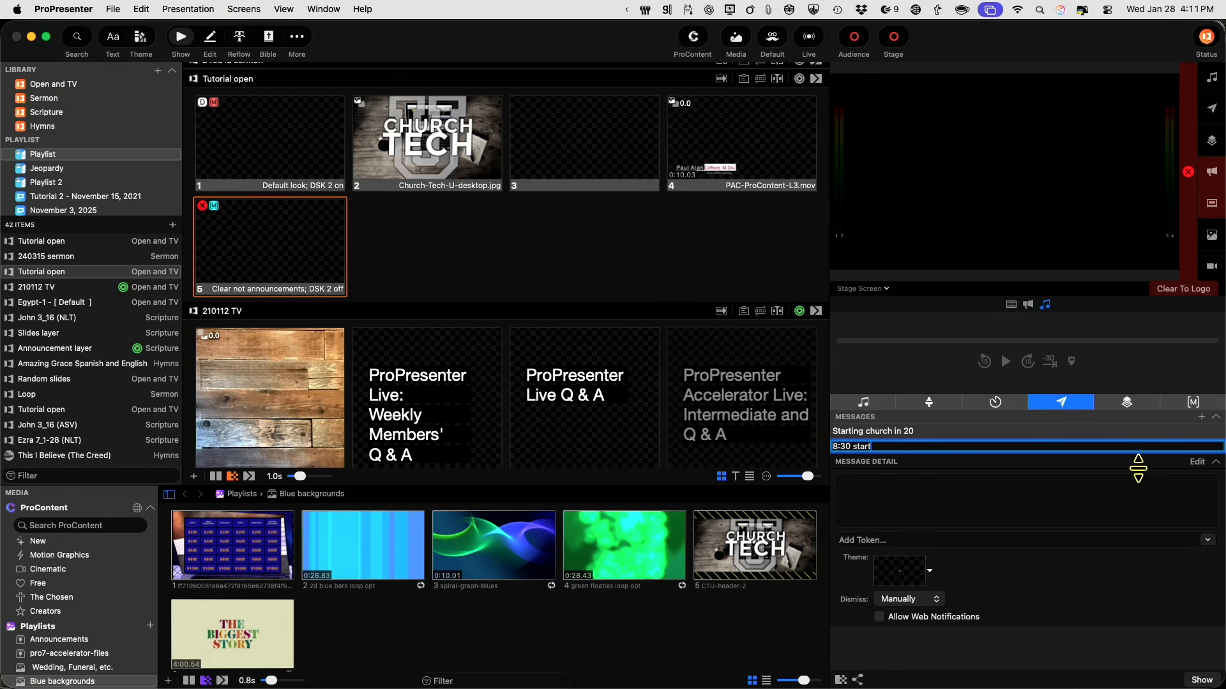
- Insert a timer token for the 8:30 timer into the body of the "8:30 start" message
click(1137, 485)
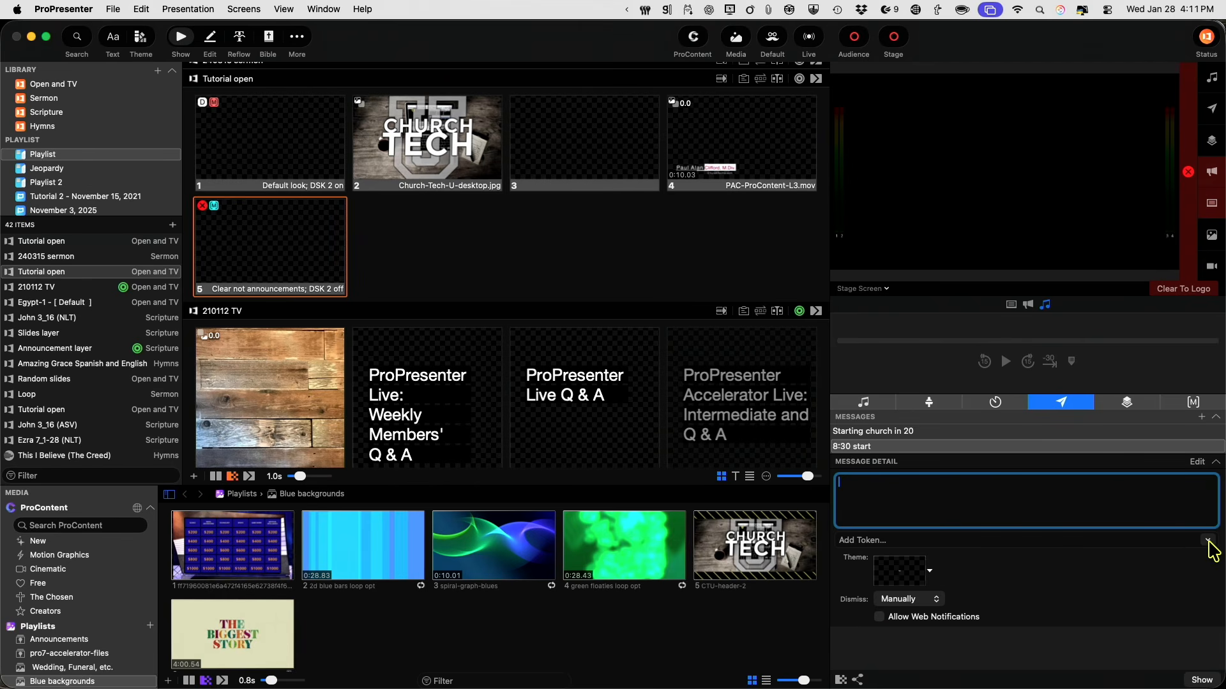
click(1209, 541)
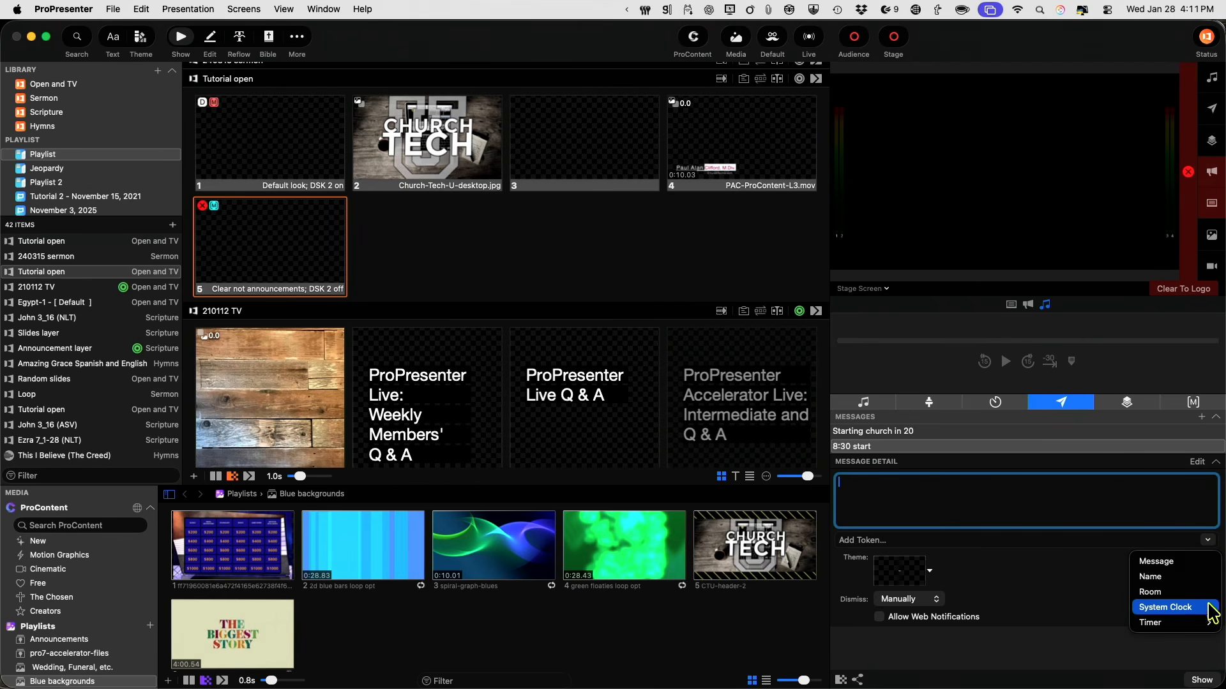
mouse_move(1208, 619)
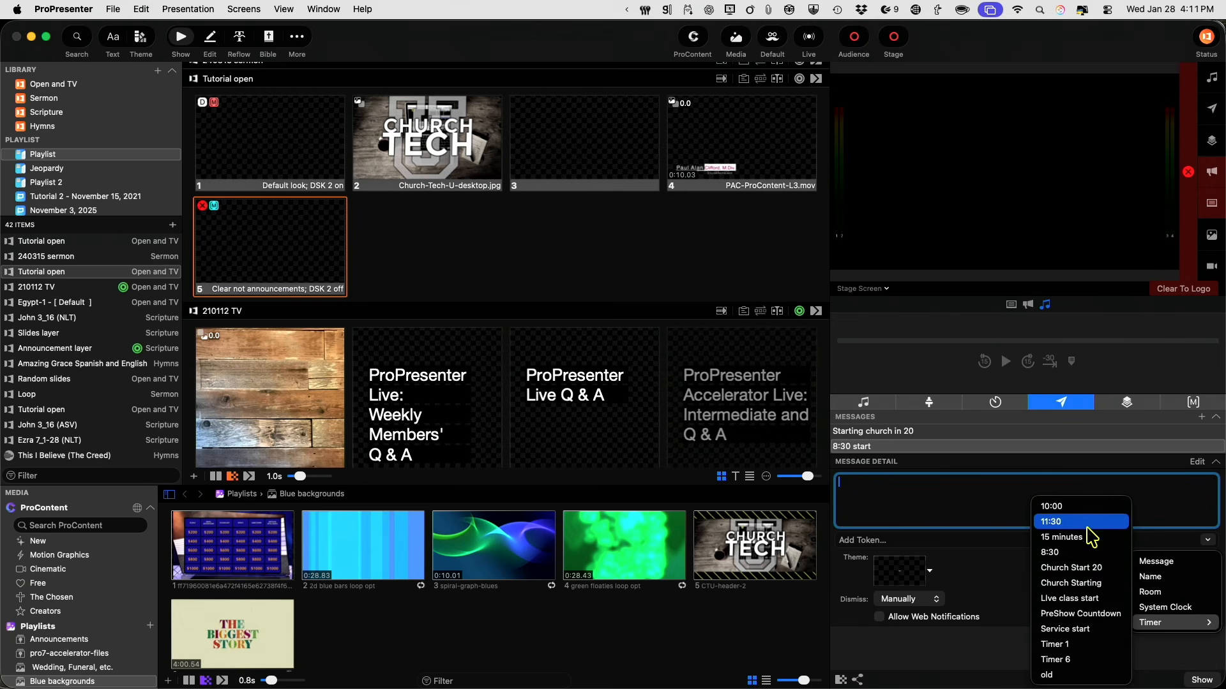
click(1080, 553)
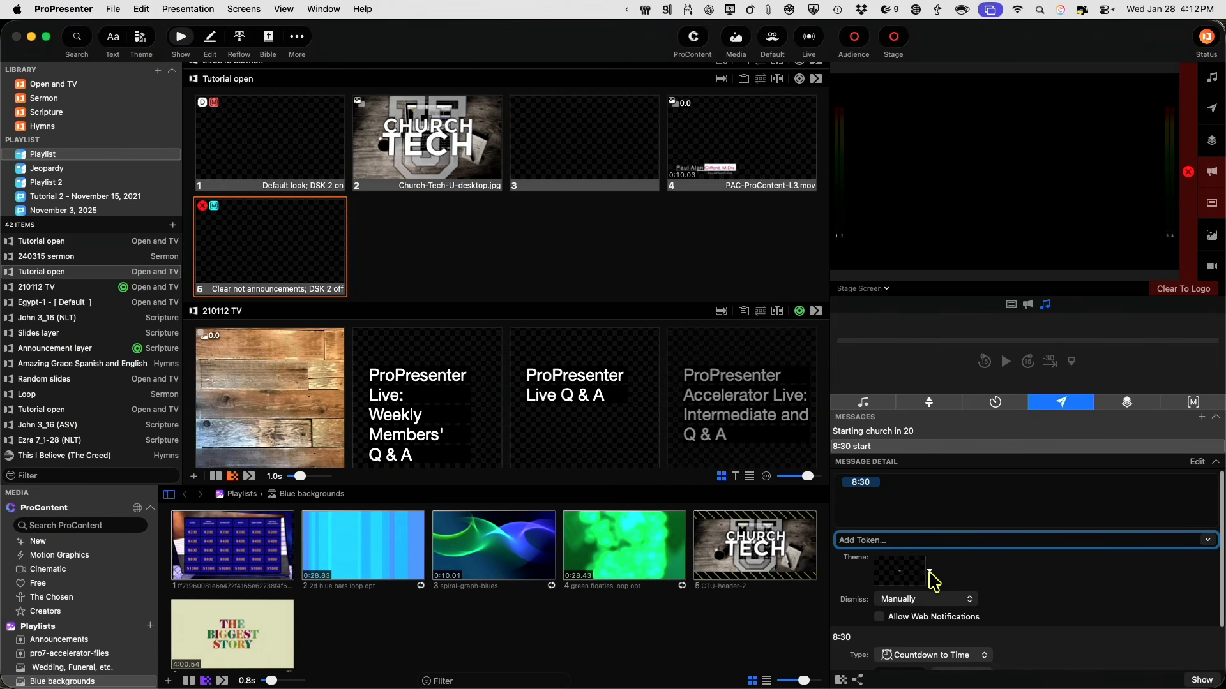
- Apply the first slide of the Worship lower third theme to the "8:30 start" message
click(929, 570)
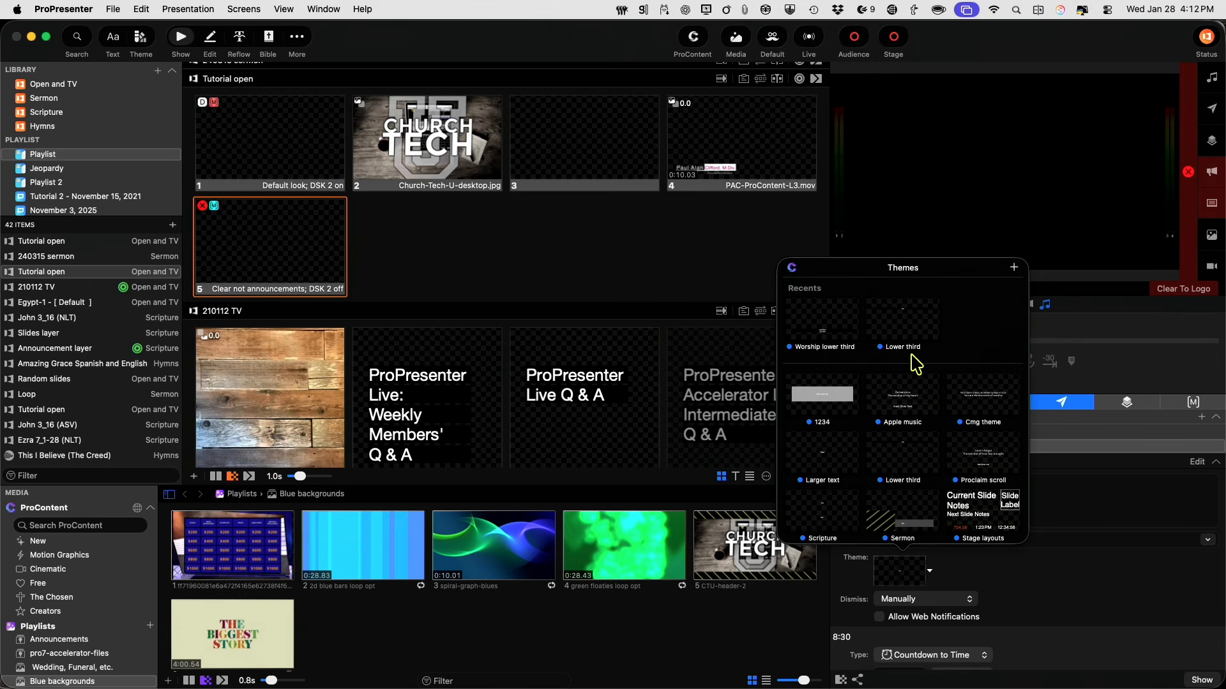
scroll(884, 421, down, 2)
scroll(884, 423, down, 3)
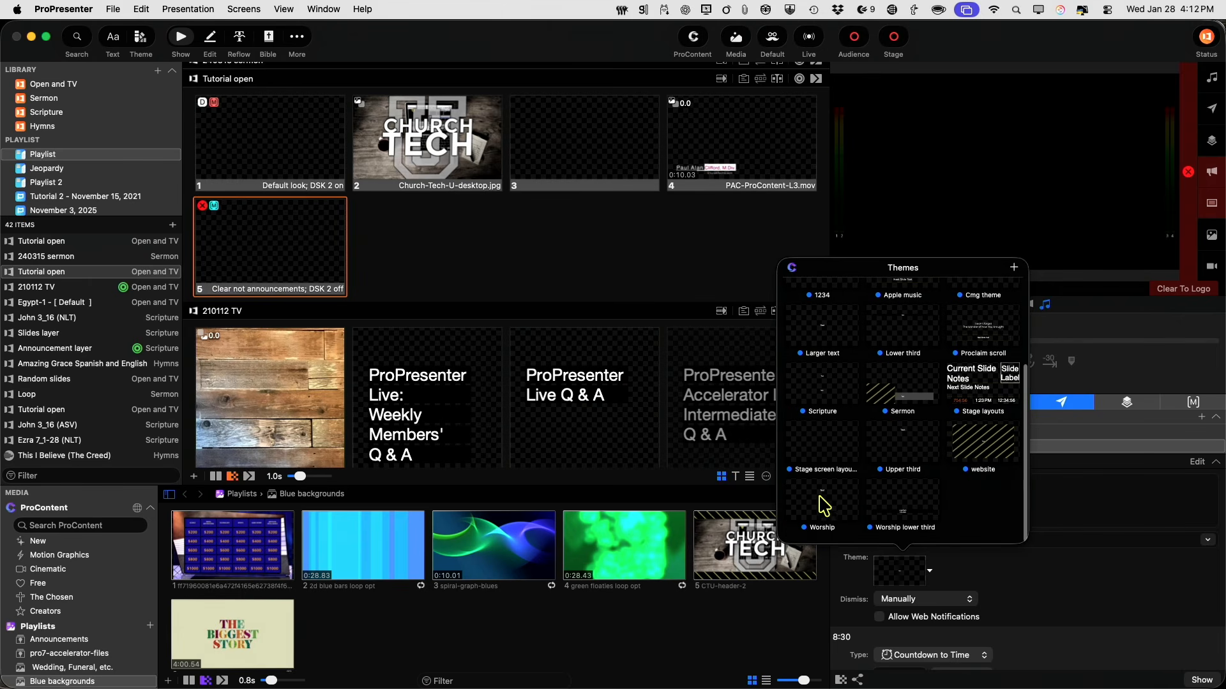
click(909, 520)
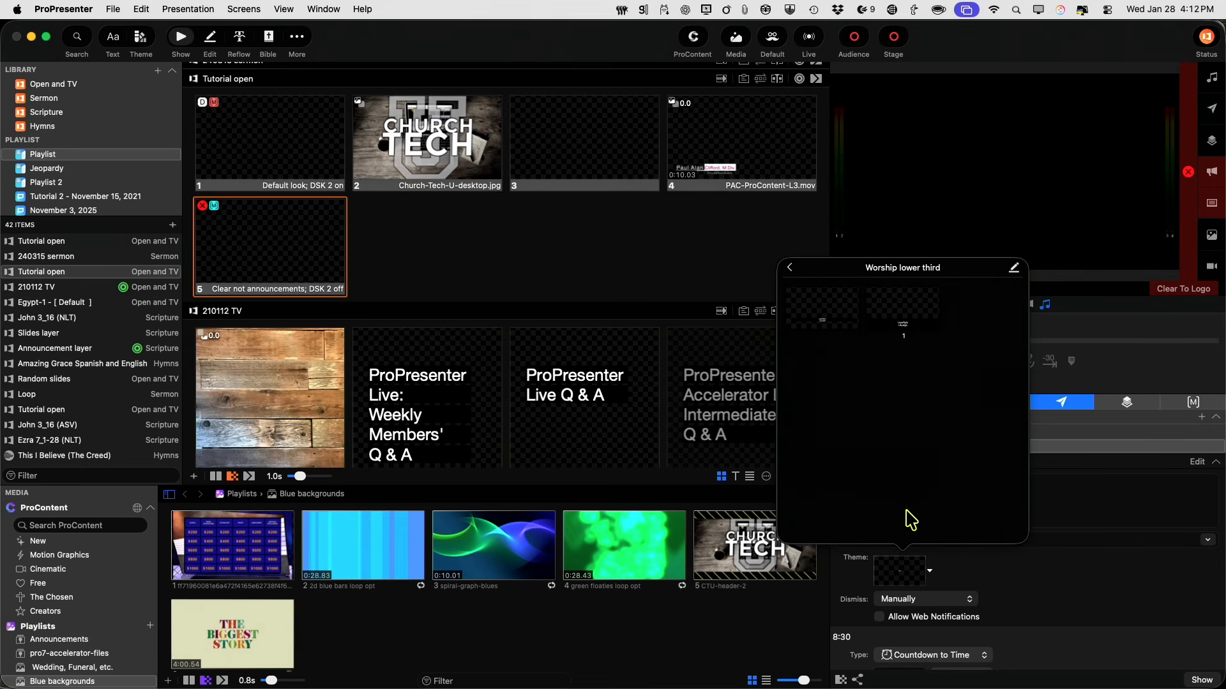
click(836, 326)
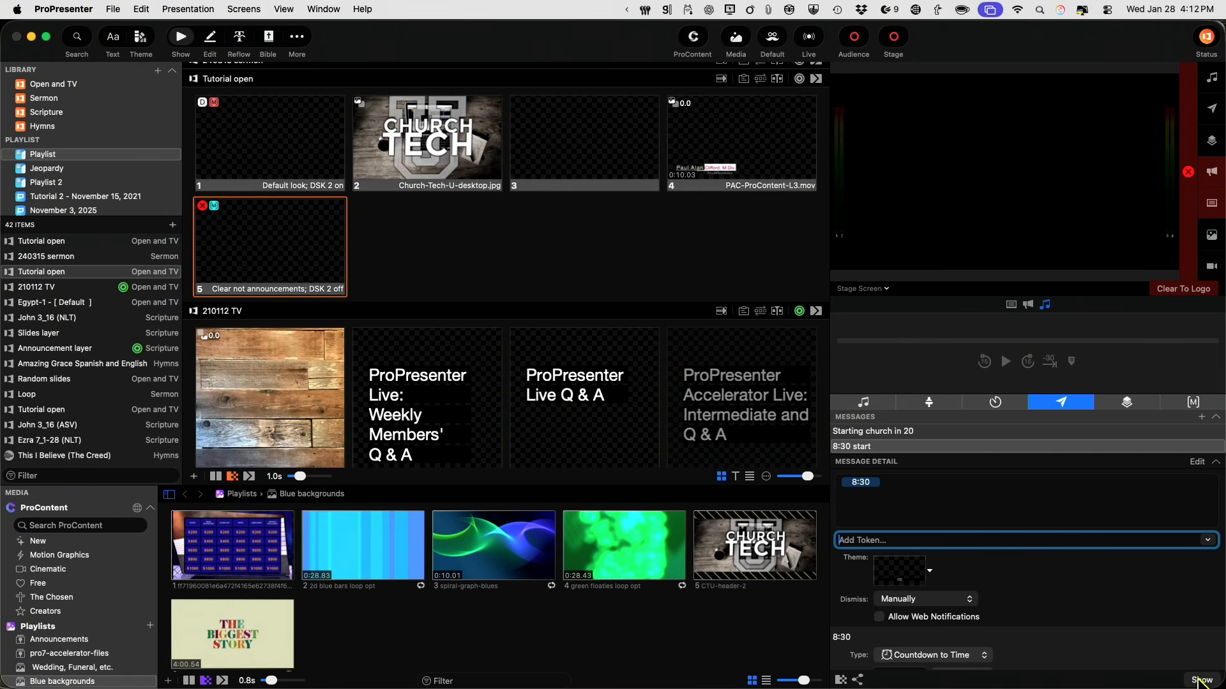
- Show the "8:30 start" message, preview it on the Congregation screen, and hide it again
click(1199, 680)
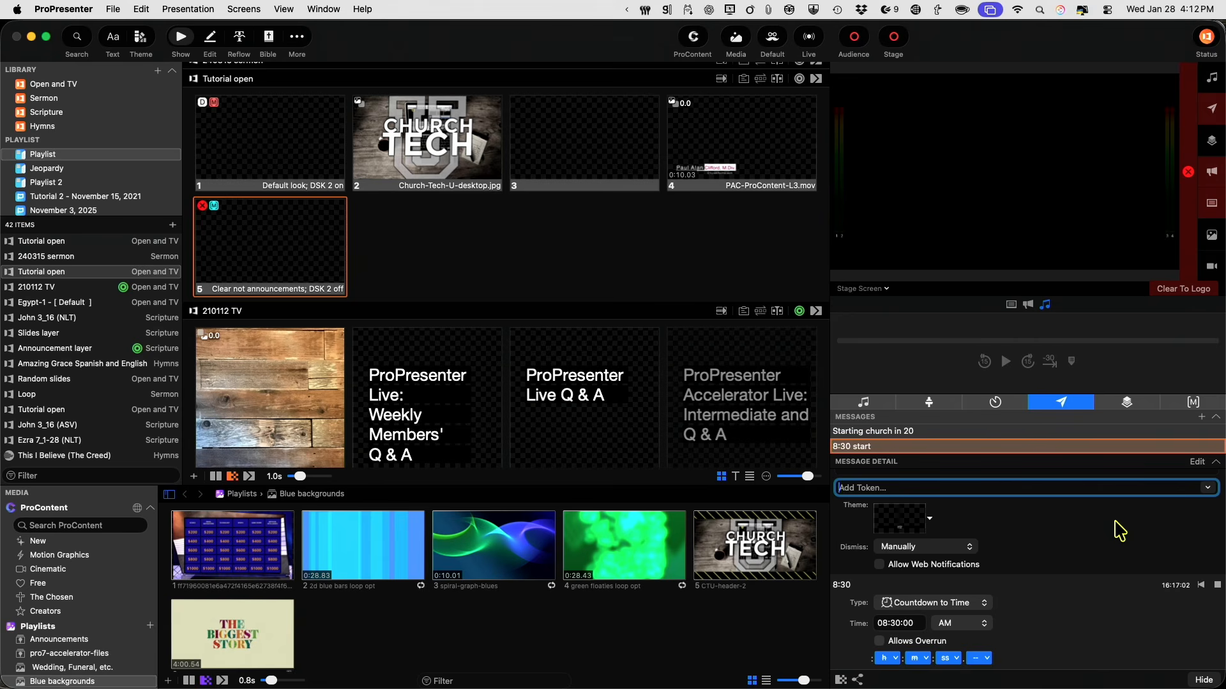
click(883, 288)
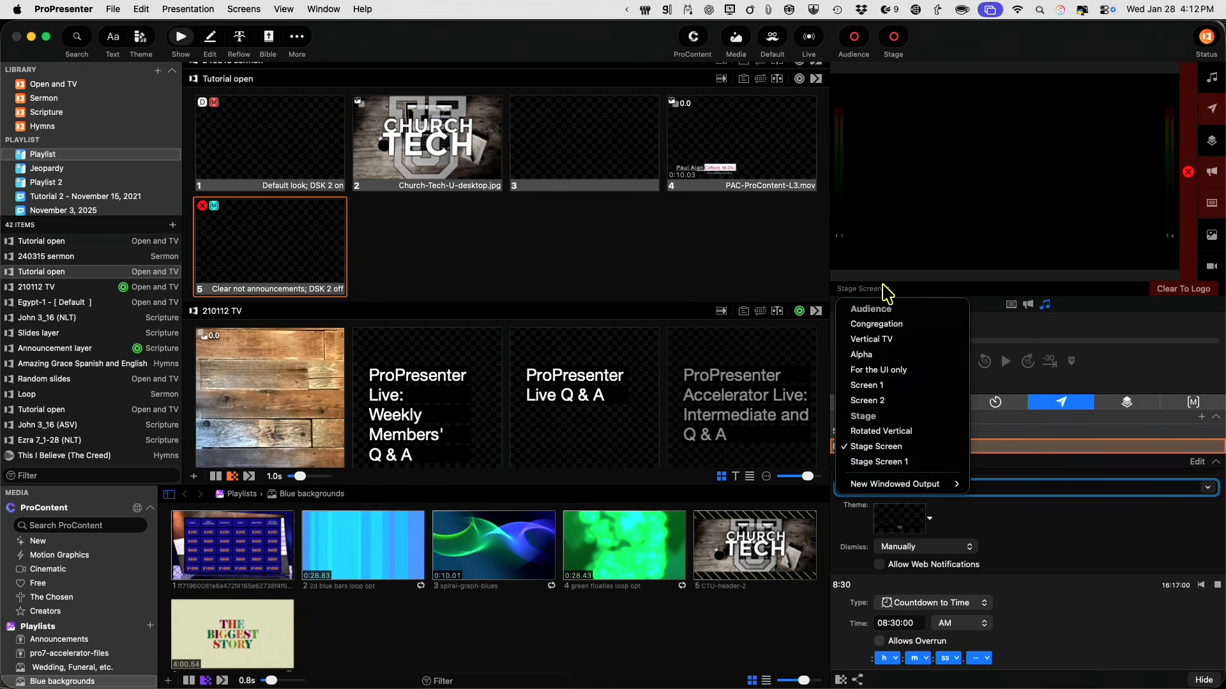
click(879, 324)
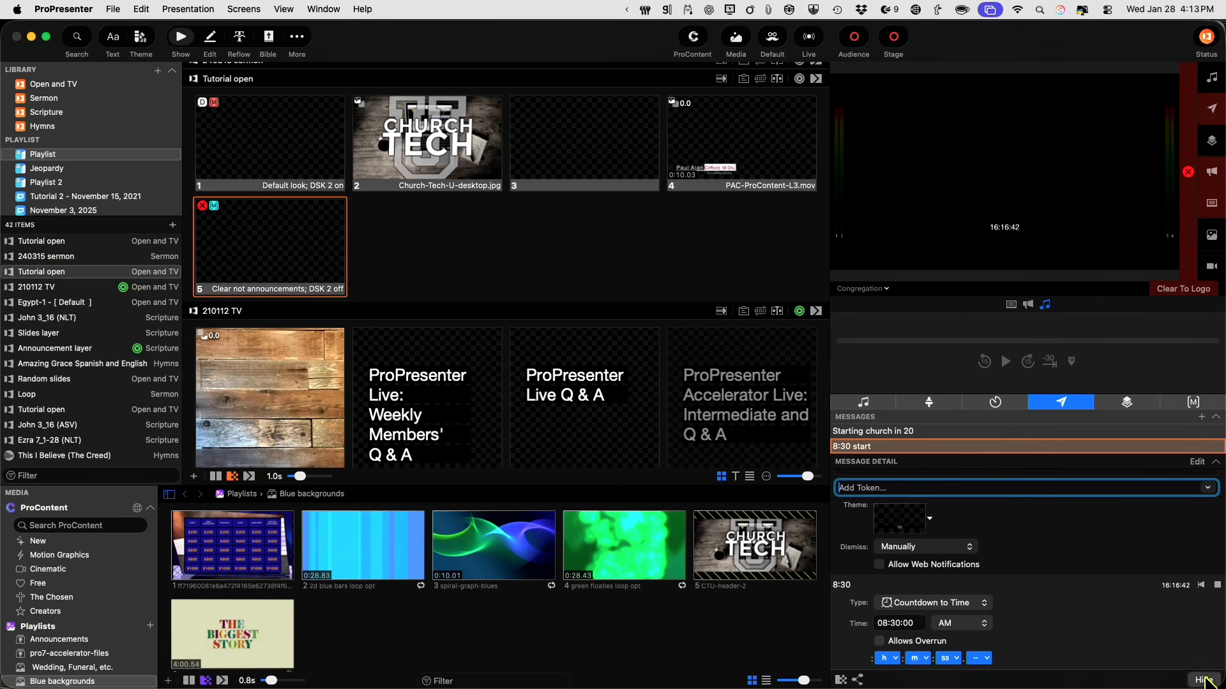
click(1204, 680)
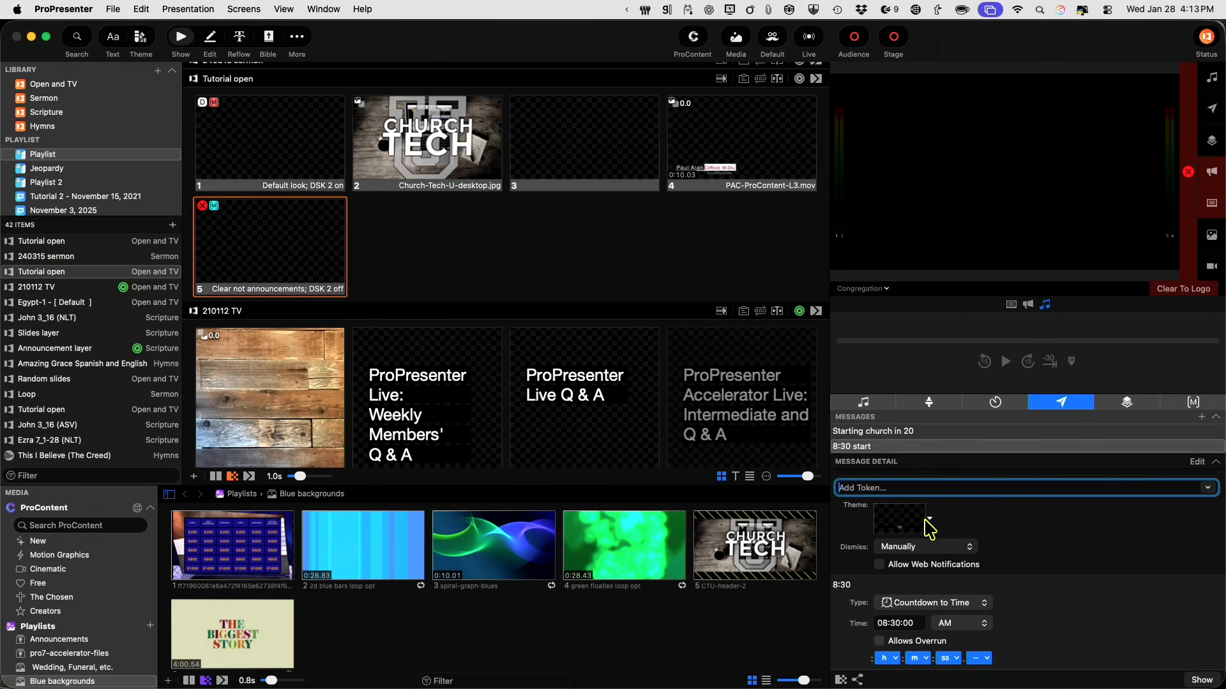
- Apply the first slide of the 1234 theme to the "8:30 start" message and show the message
click(928, 521)
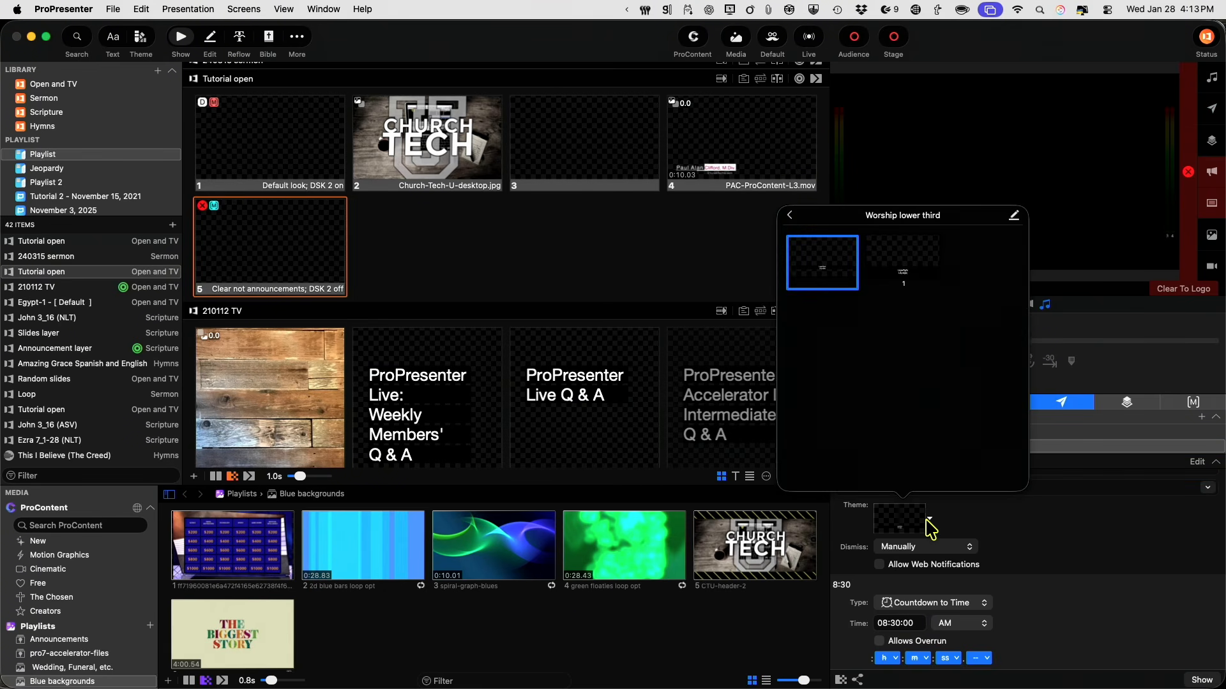
click(791, 217)
click(825, 341)
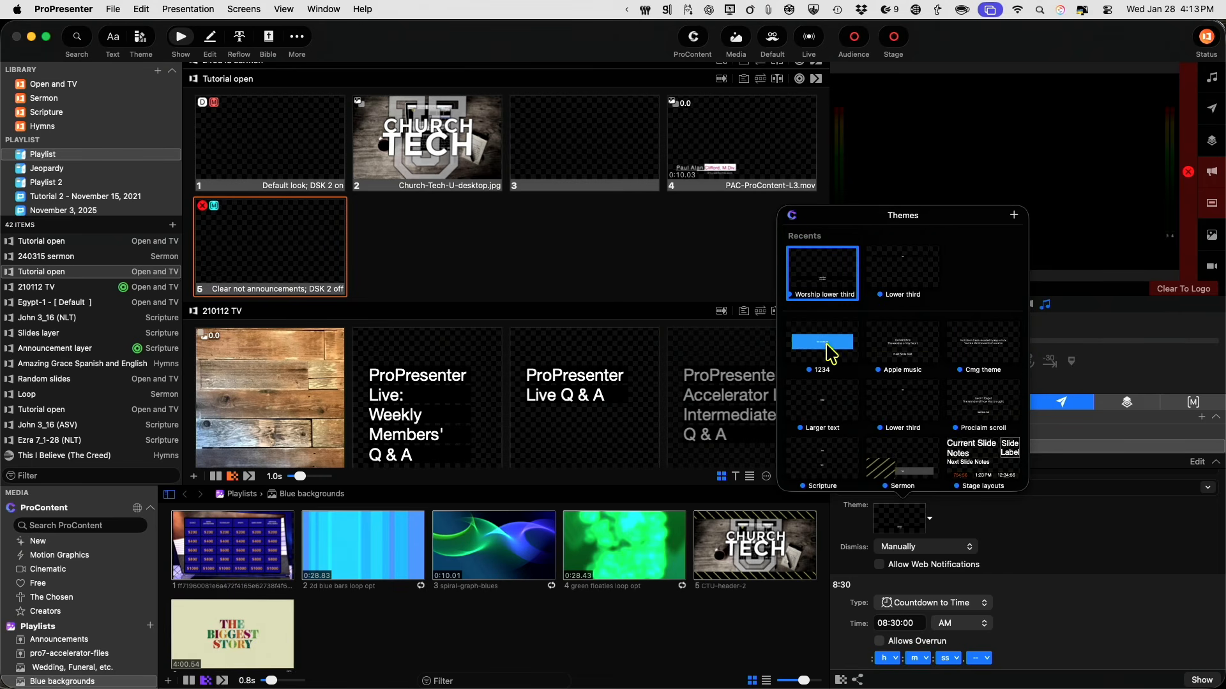
click(825, 259)
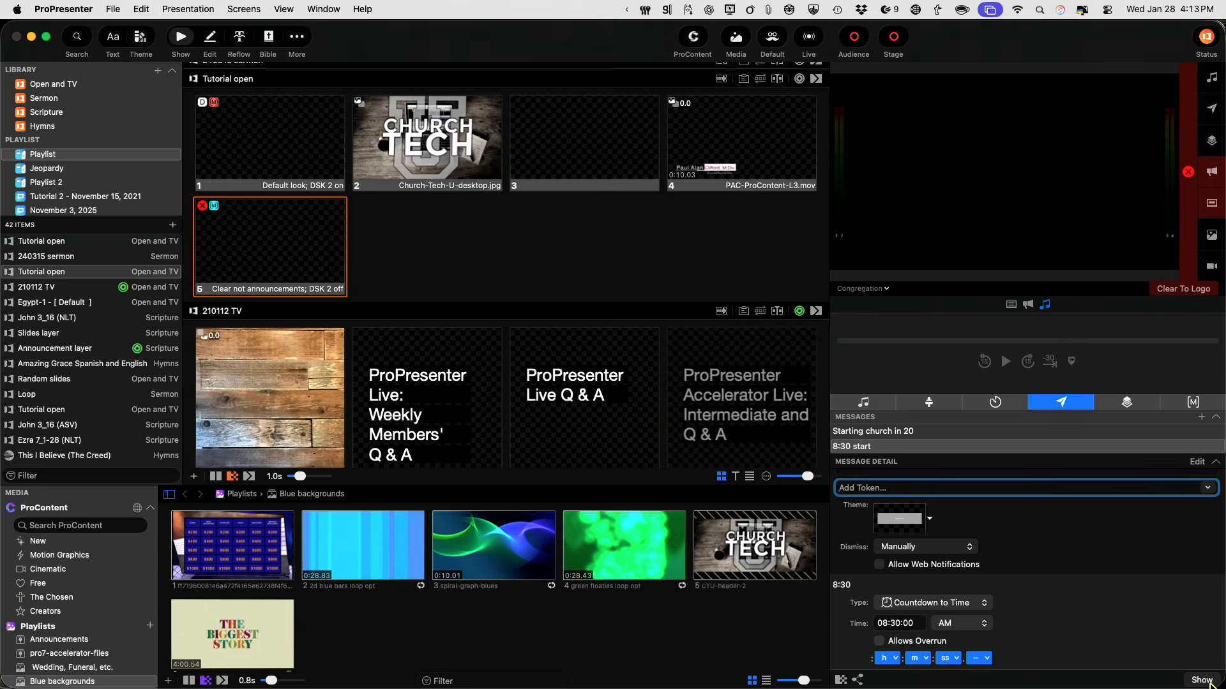
click(1202, 681)
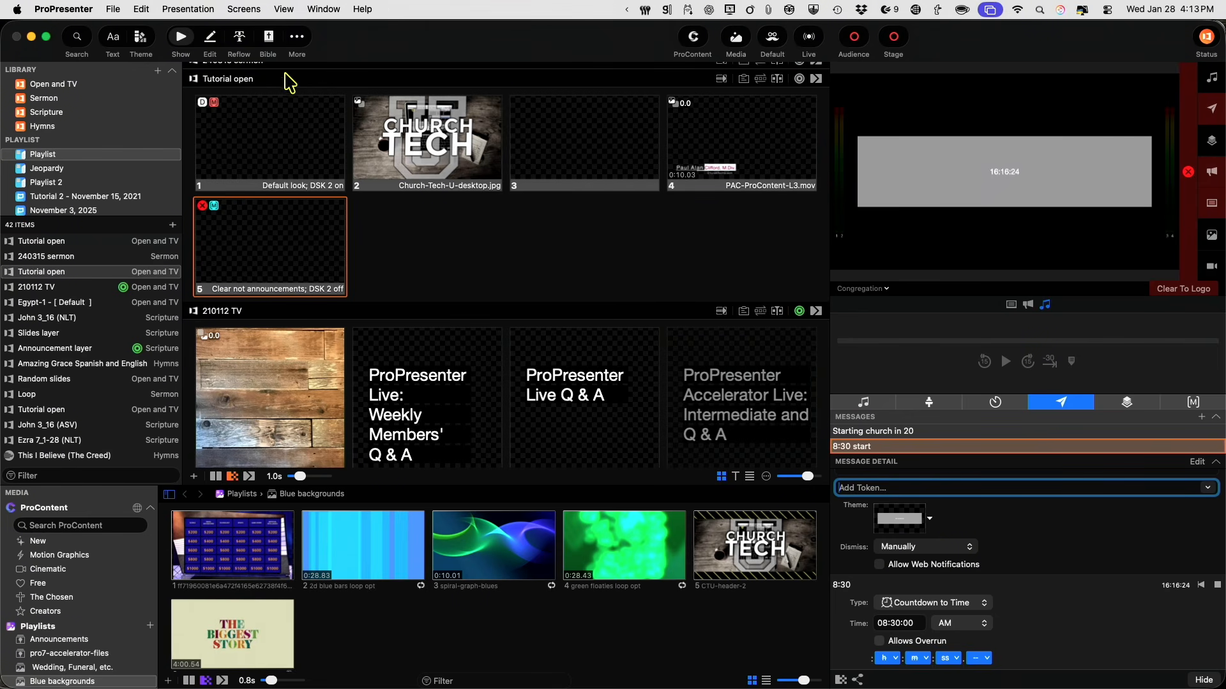
click(303, 39)
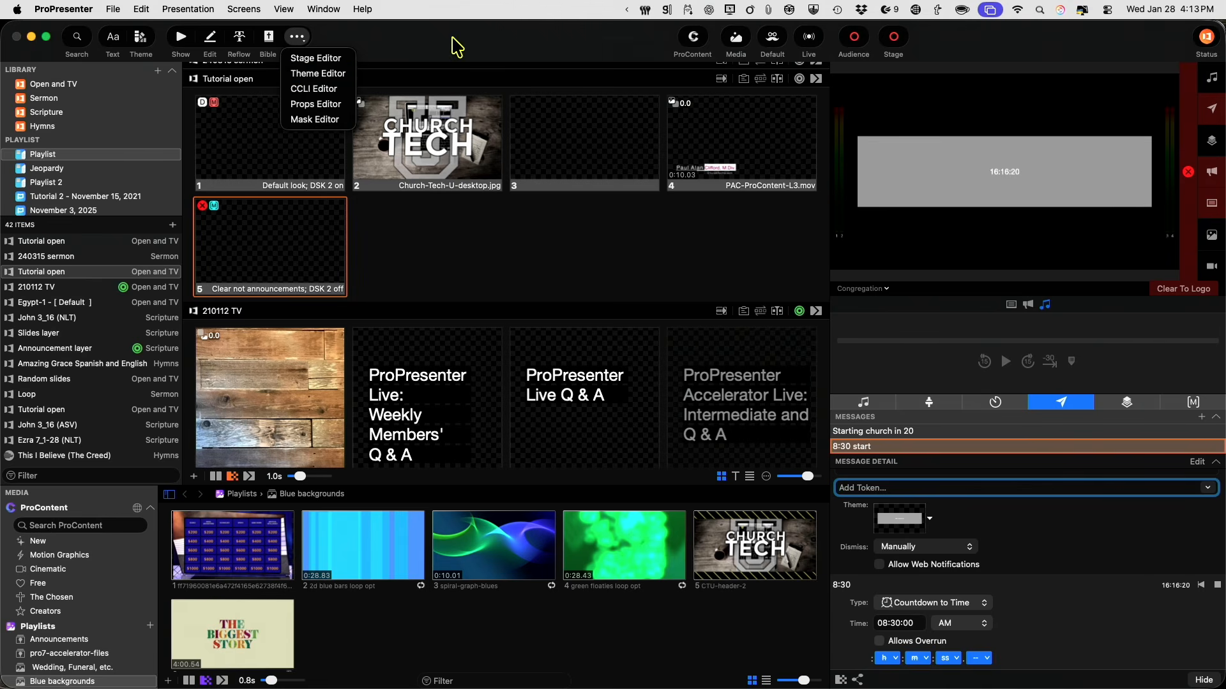
click(454, 44)
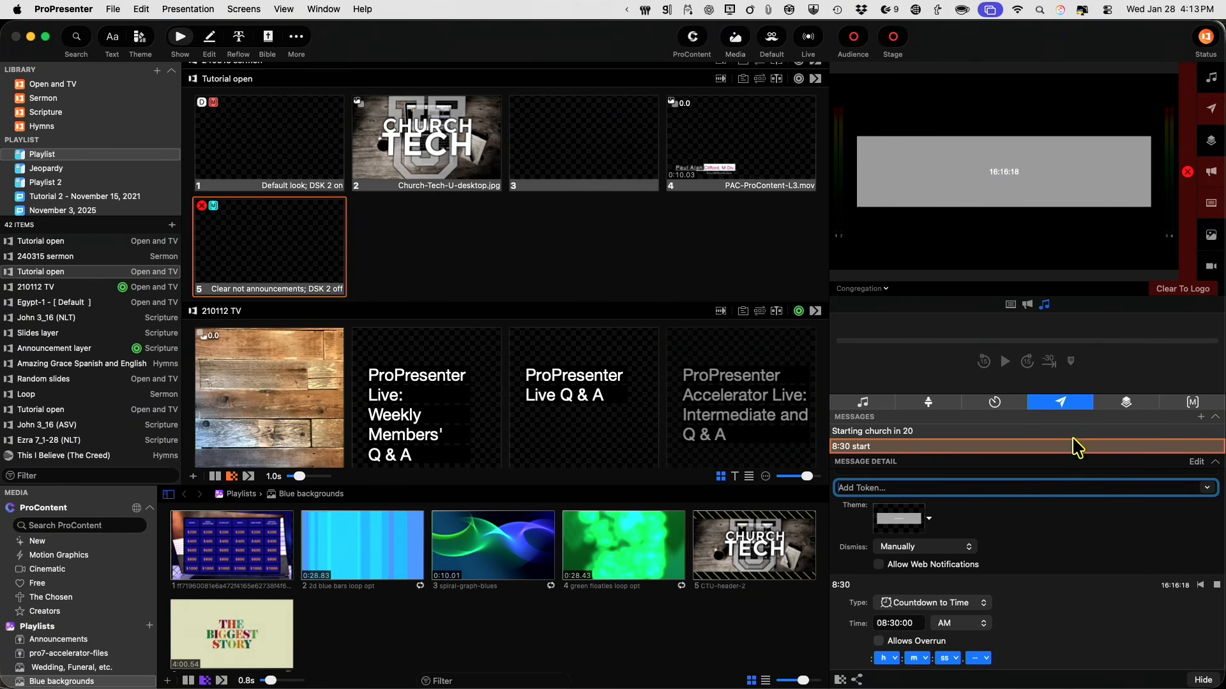
- Add a message action for "8:30 start" to the 8:30A macro in the countdowns collection
click(1192, 402)
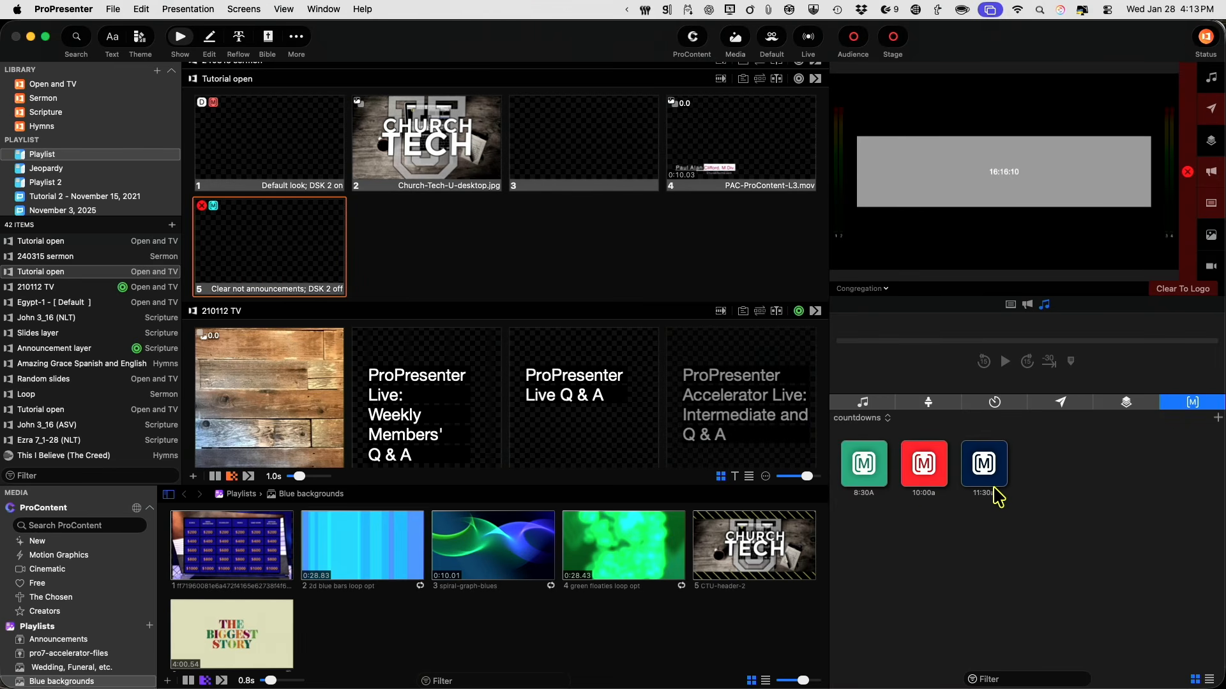
right_click(865, 475)
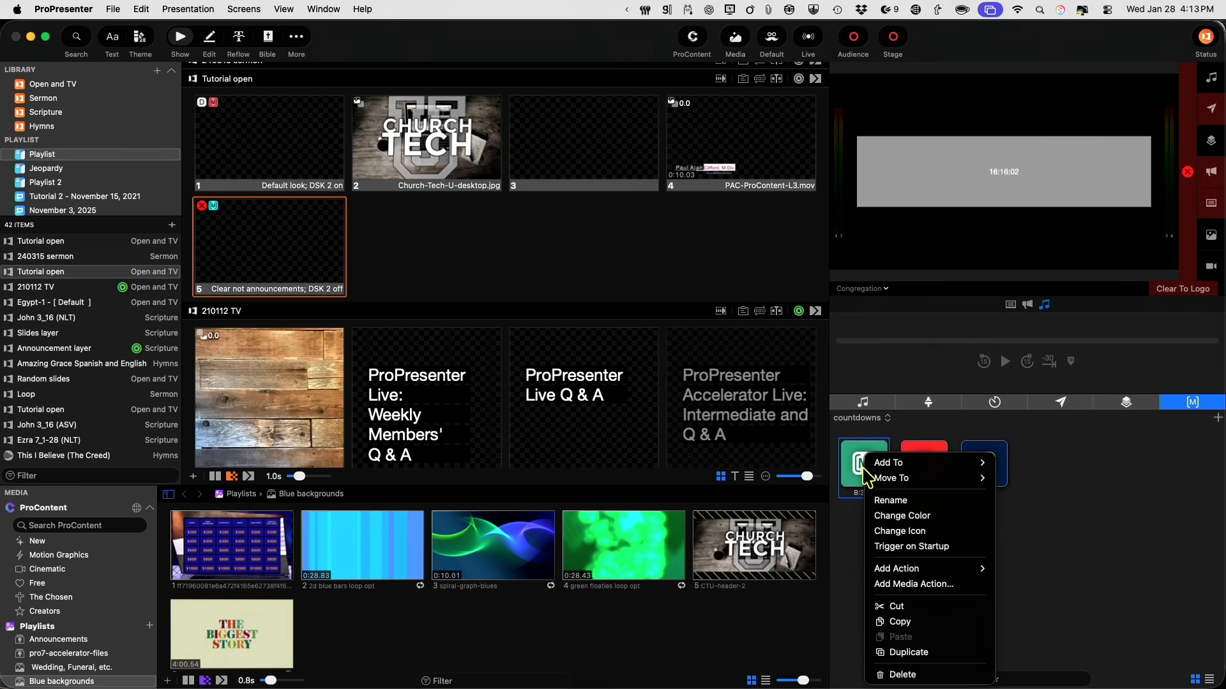
mouse_move(891, 571)
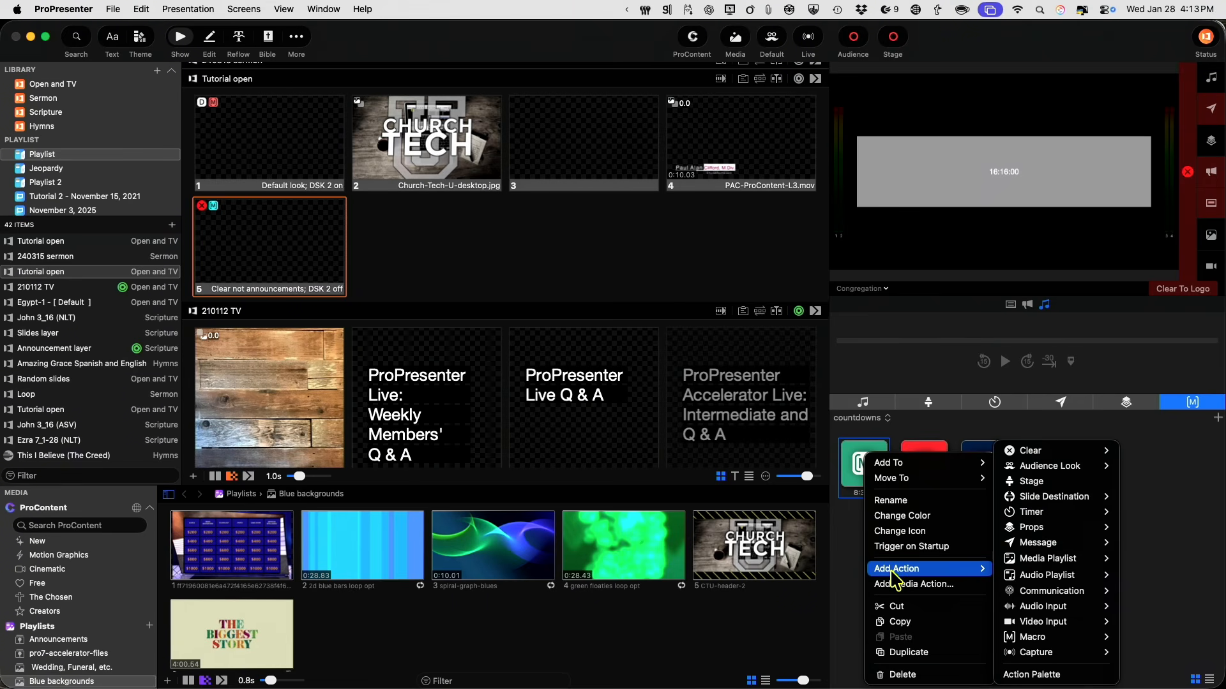
mouse_move(1054, 548)
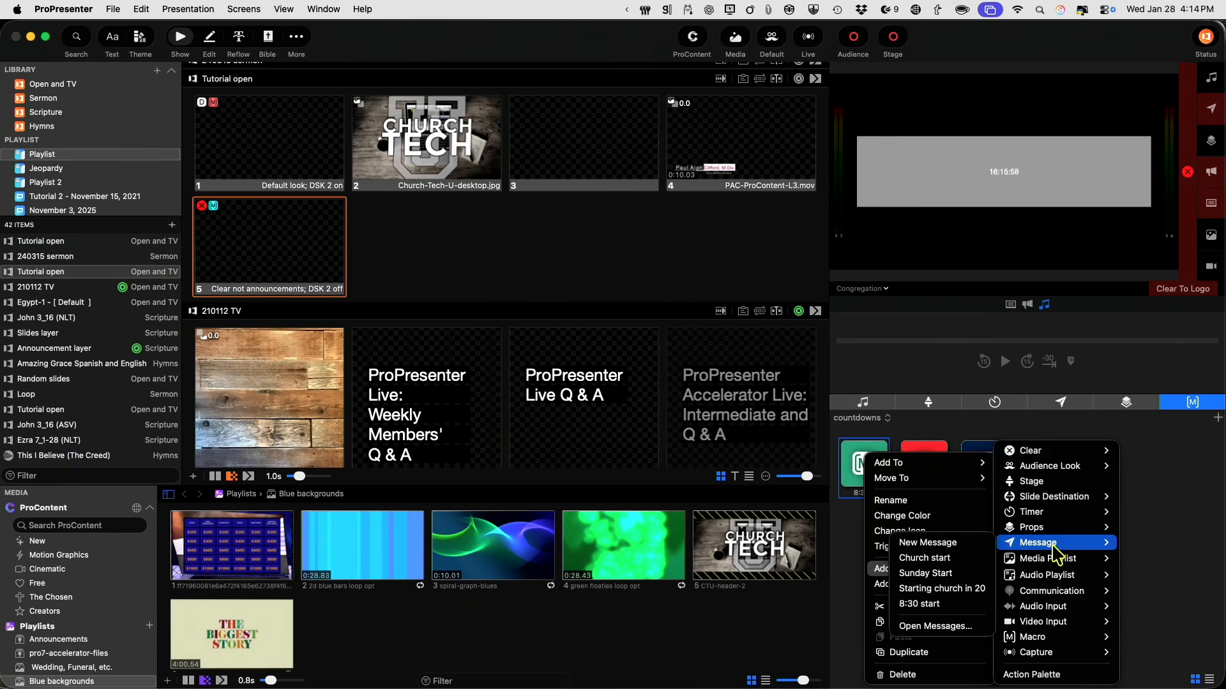
click(940, 605)
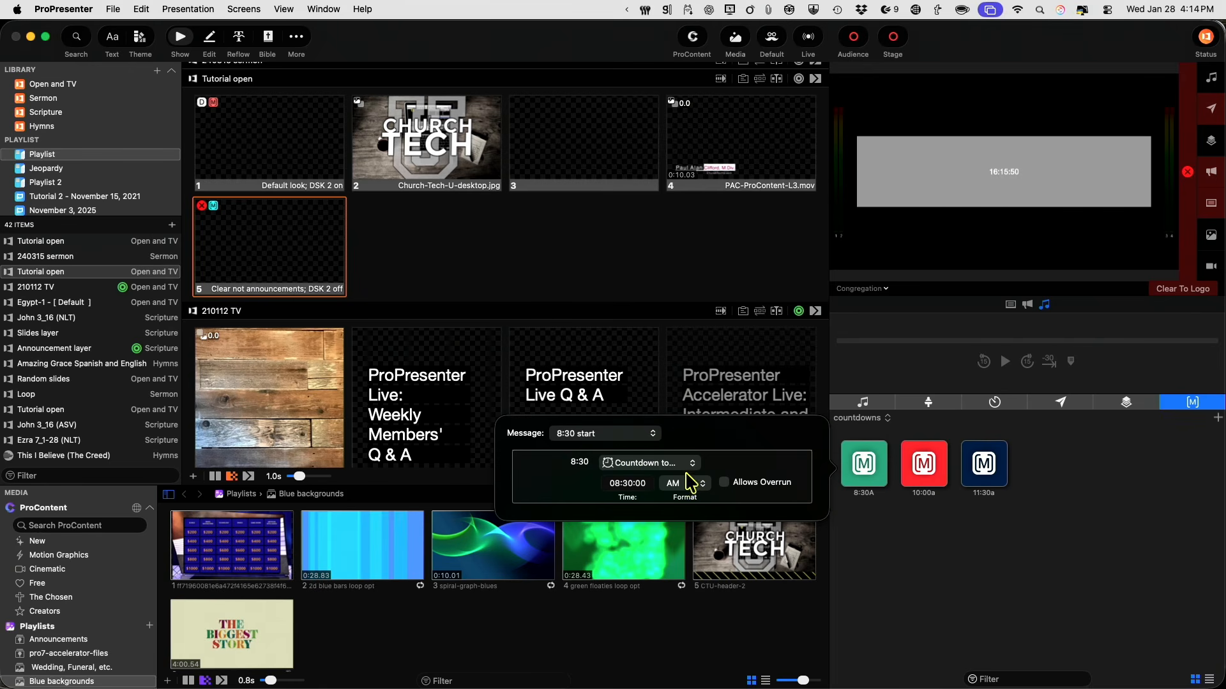
click(931, 540)
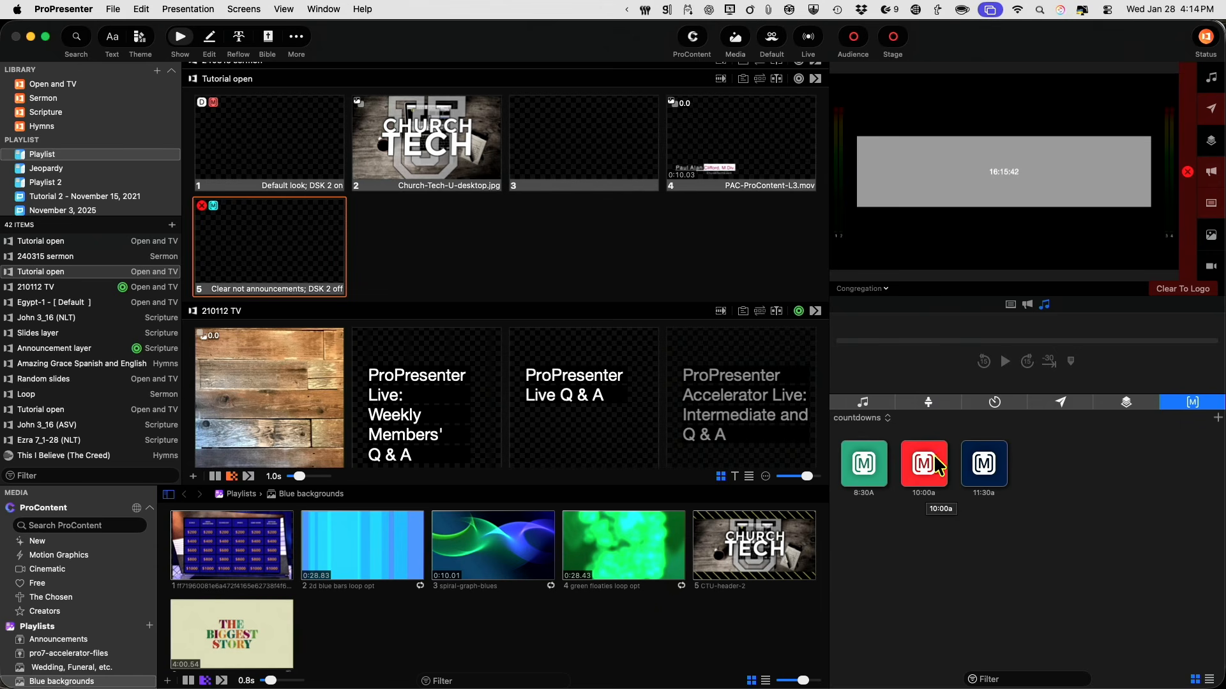
click(1061, 402)
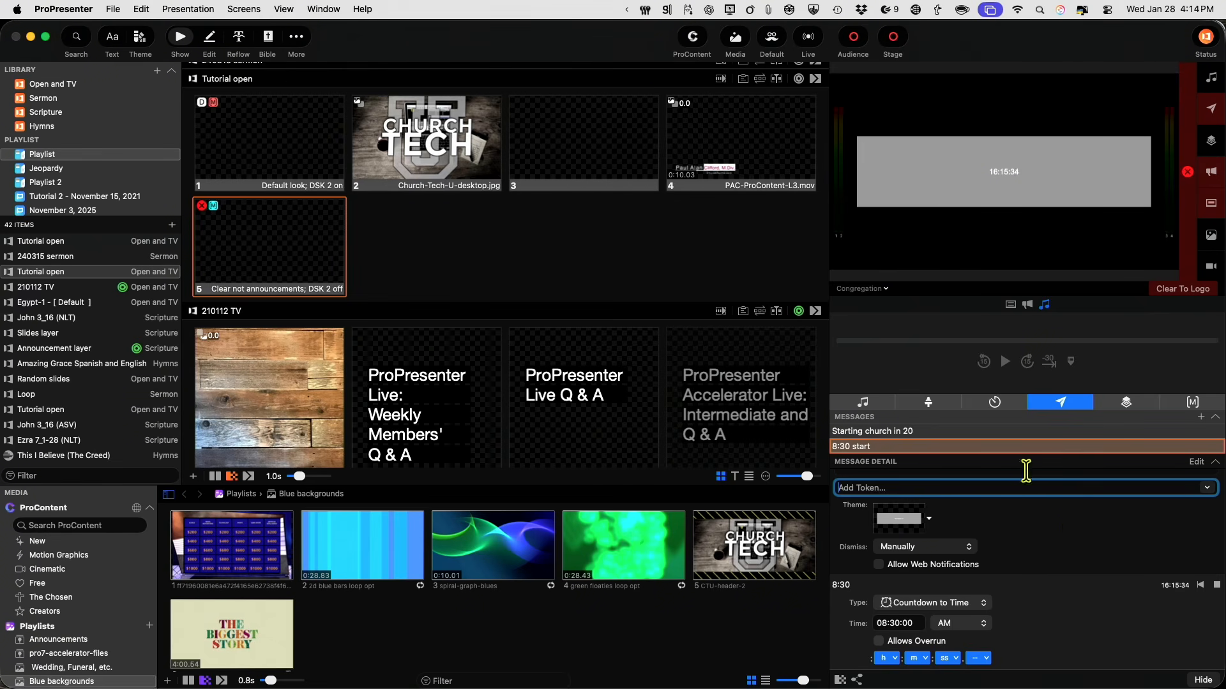
click(1191, 403)
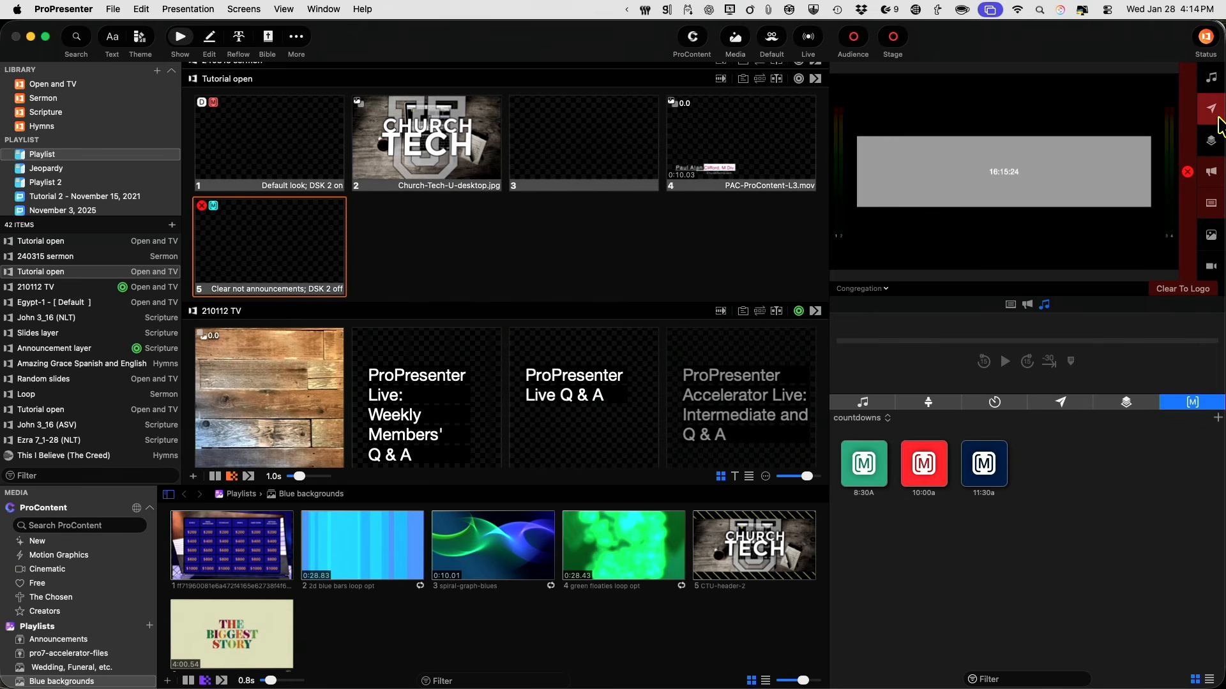
- Clear the messages layer, trigger the 8:30A macro to test it, and clear the messages layer again
click(1217, 109)
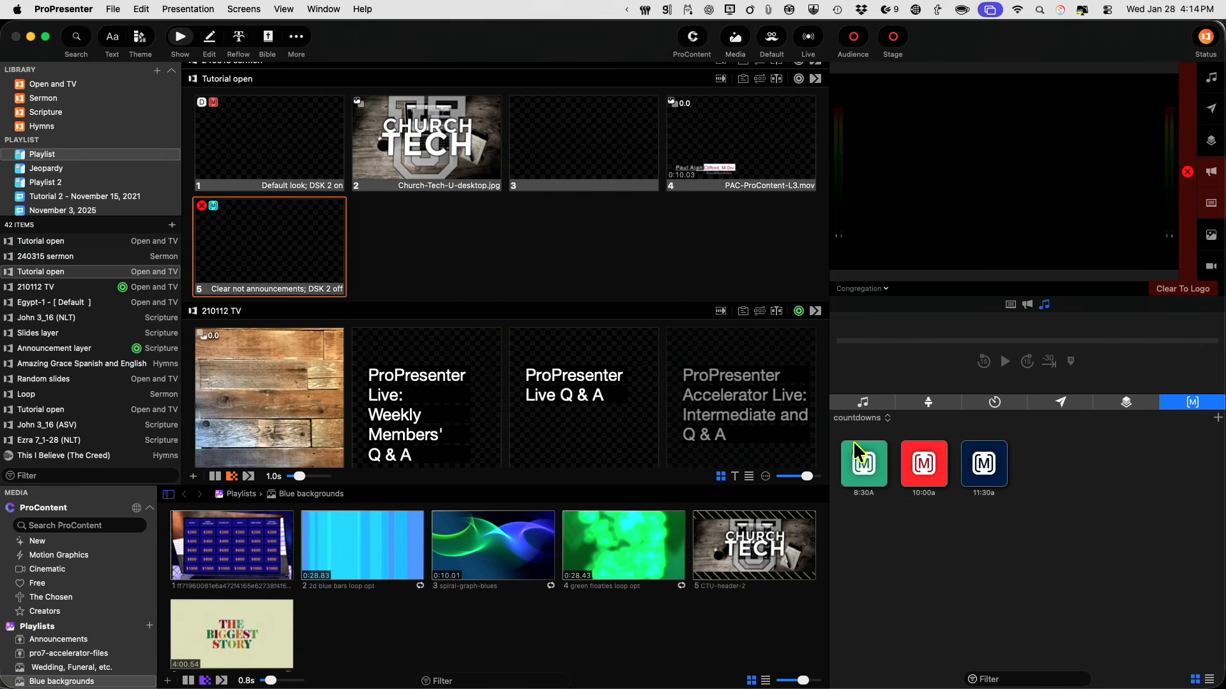
click(869, 461)
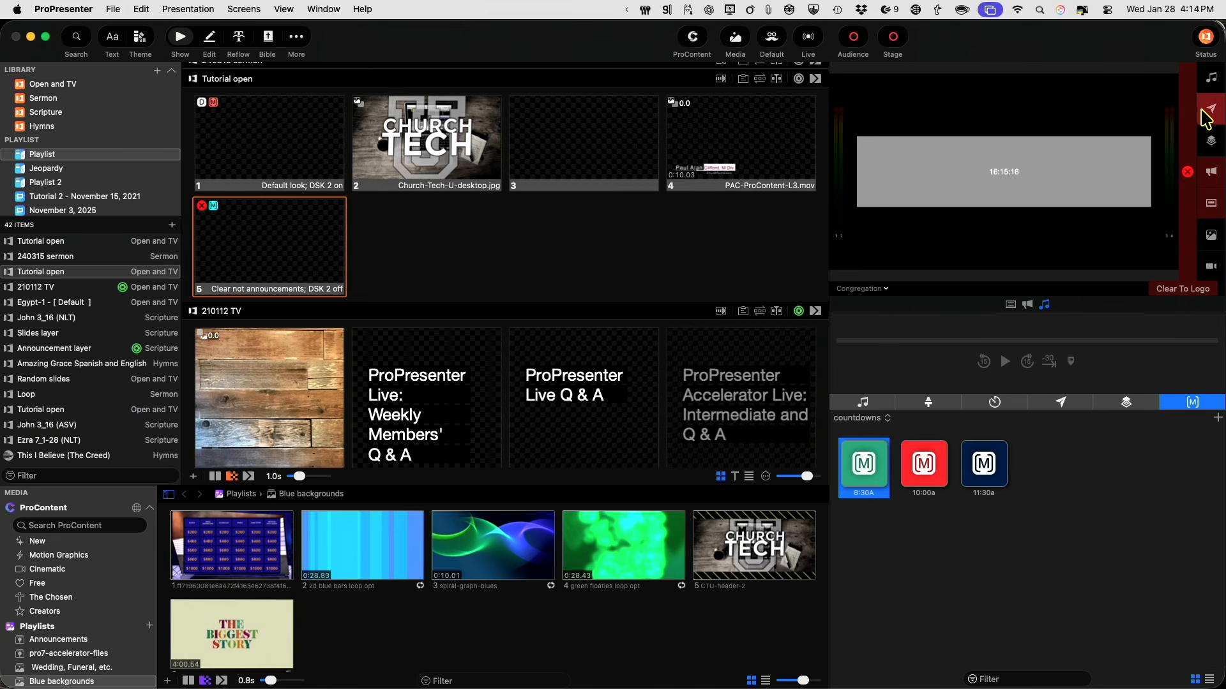
click(1210, 114)
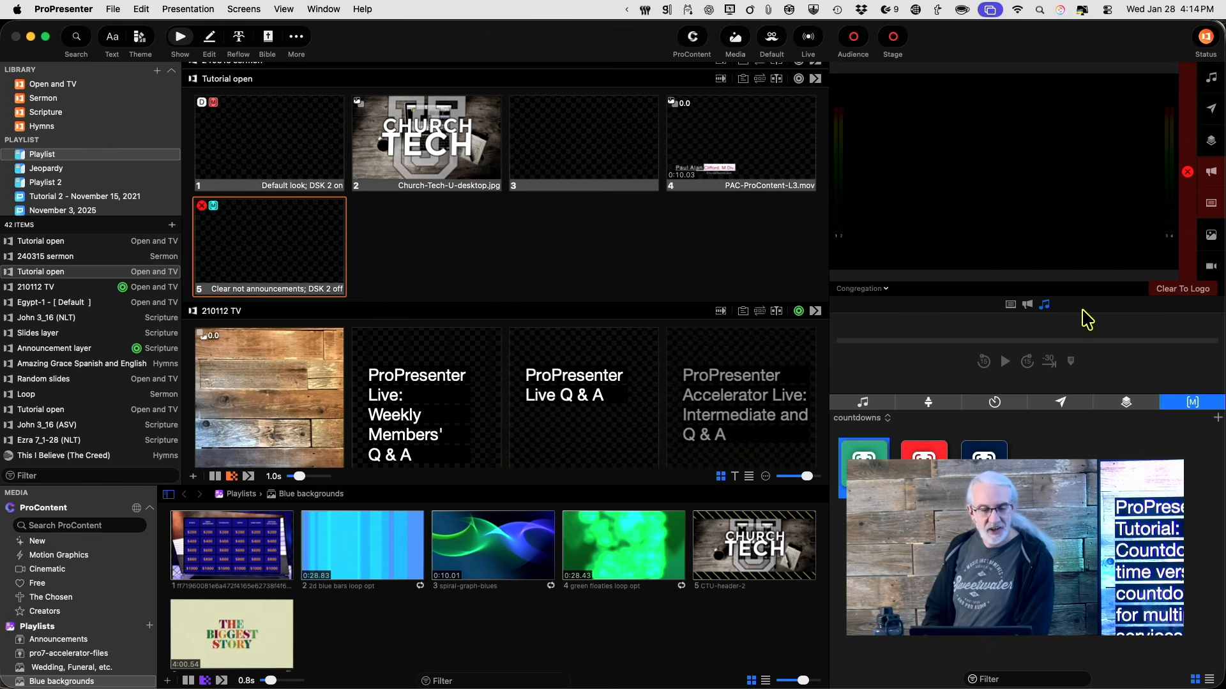
- Create a new event in the Calendar named "8:30 service start"
click(283, 10)
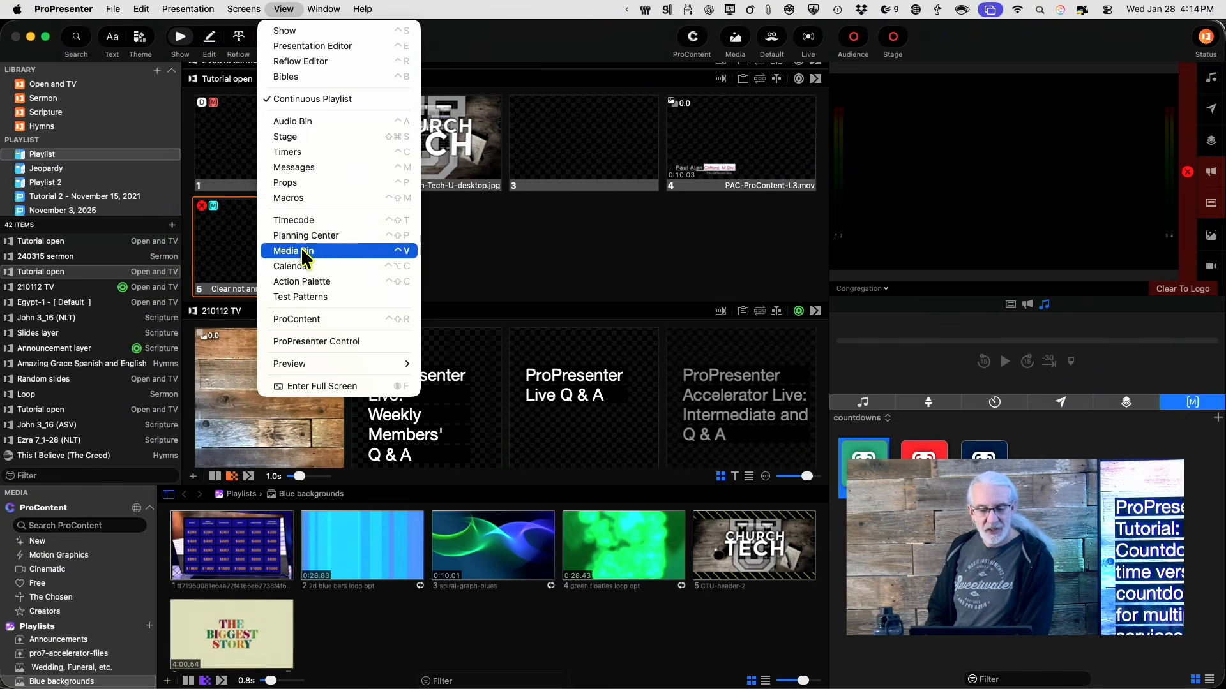
click(301, 265)
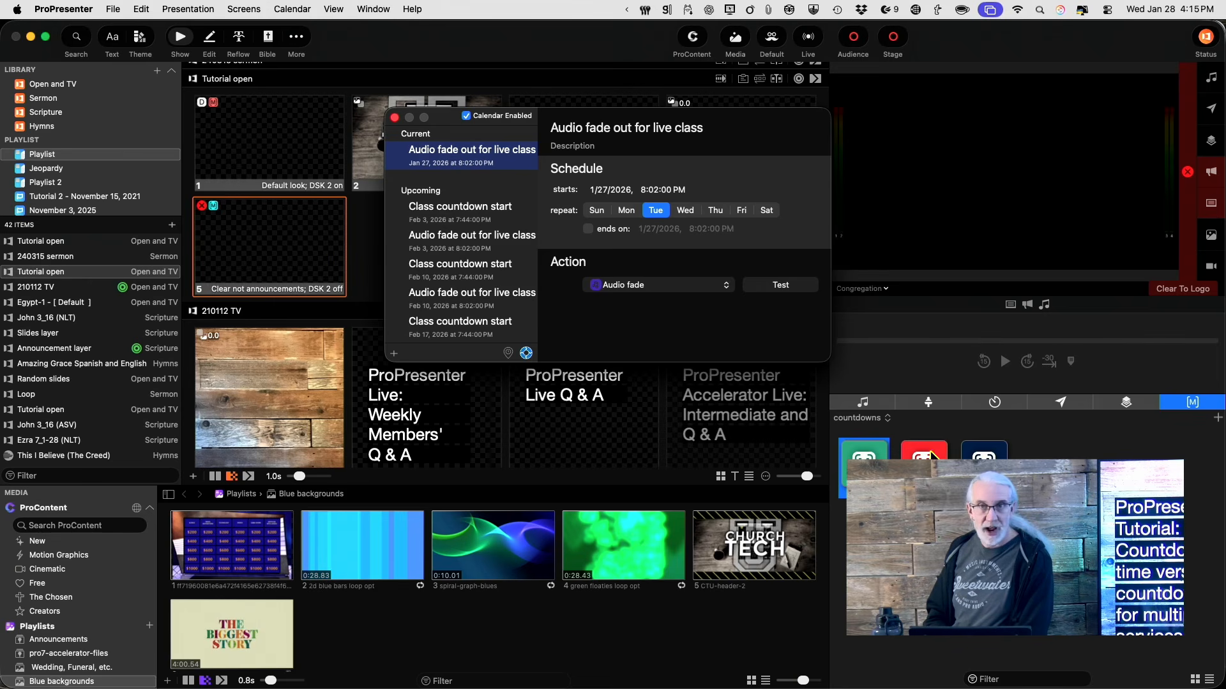
click(393, 353)
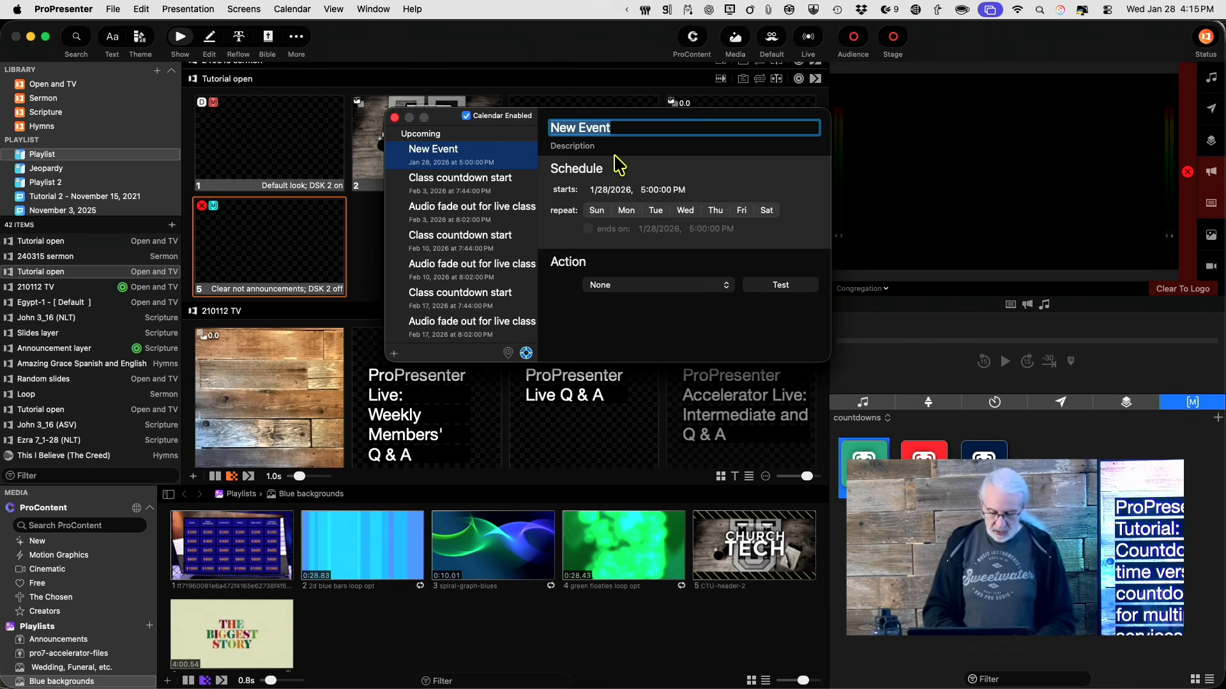
key(BackSpace)
text(8:30 service start)
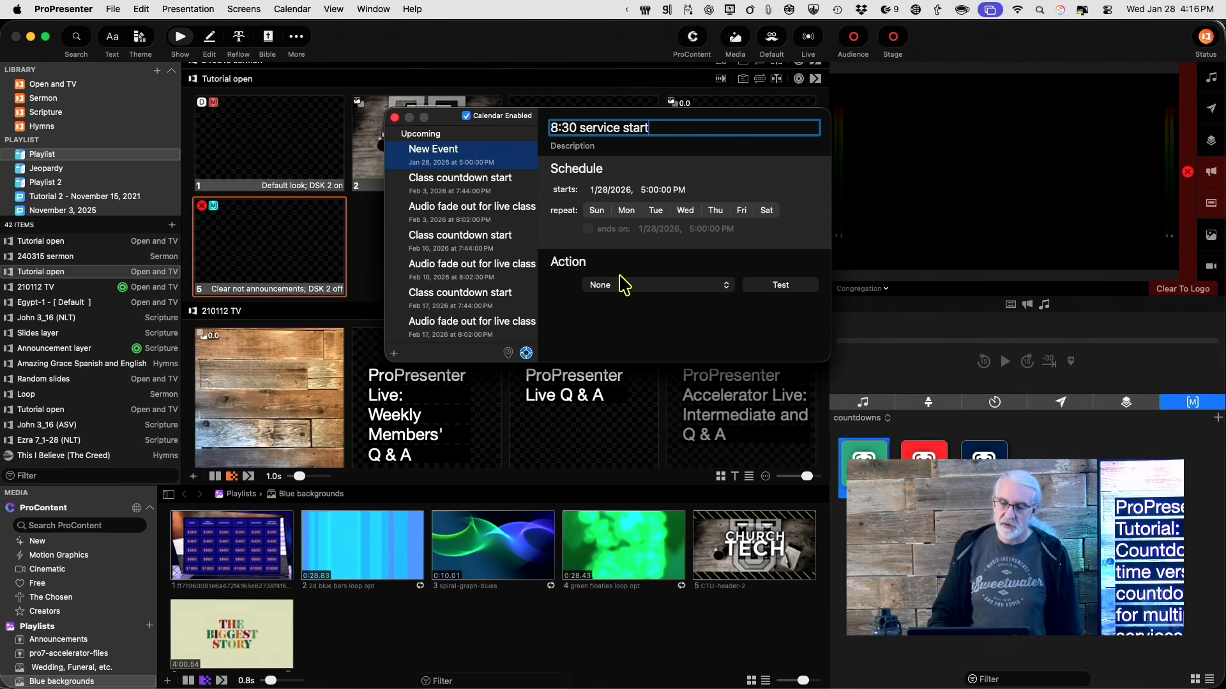
- Repeat the "8:30 service start" event every Sunday and set its start time to 8:15:00 PM
click(596, 214)
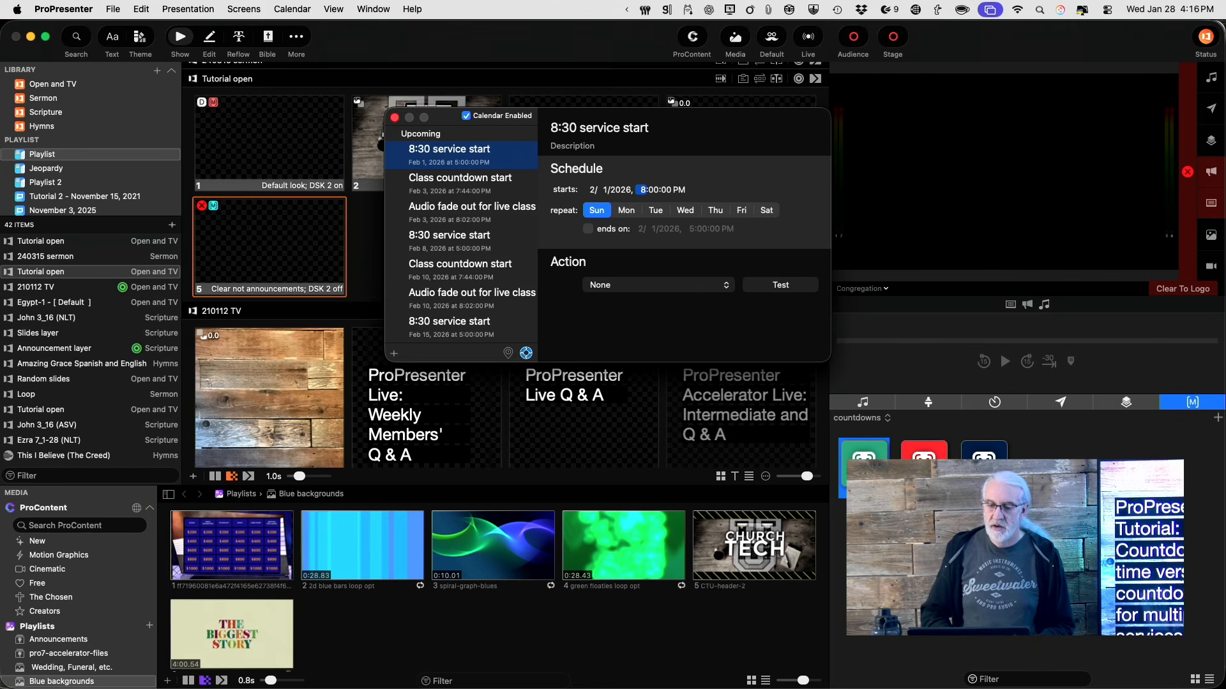
key(Tab)
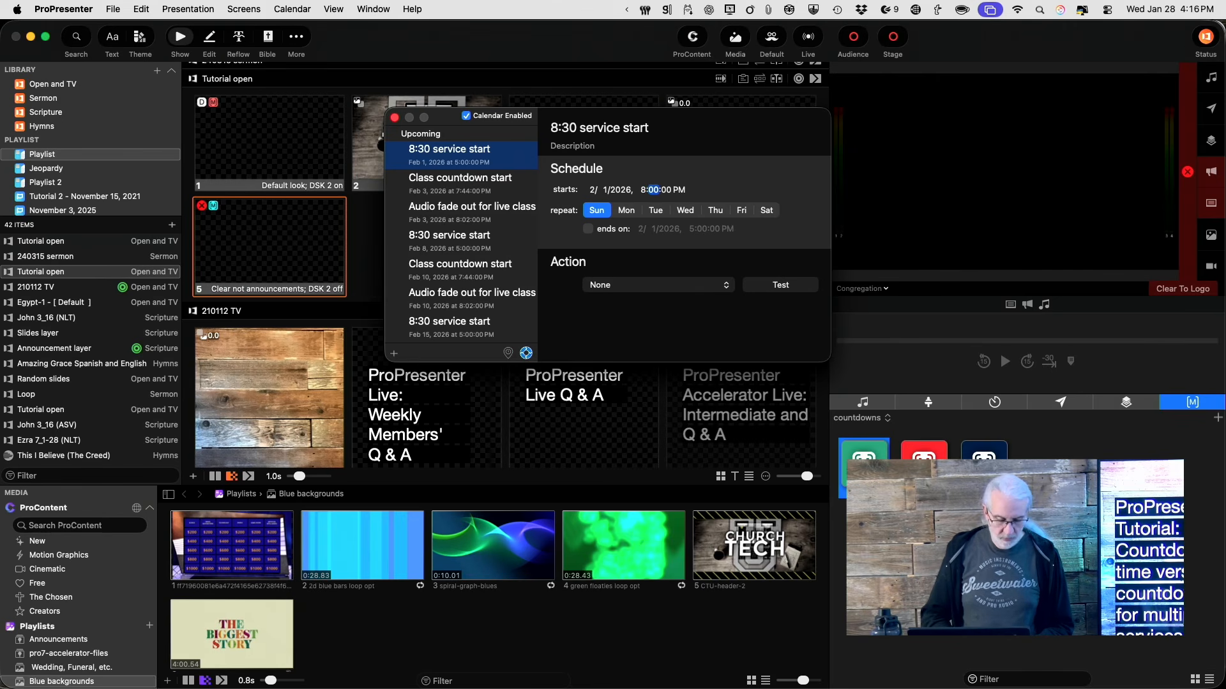
click(734, 177)
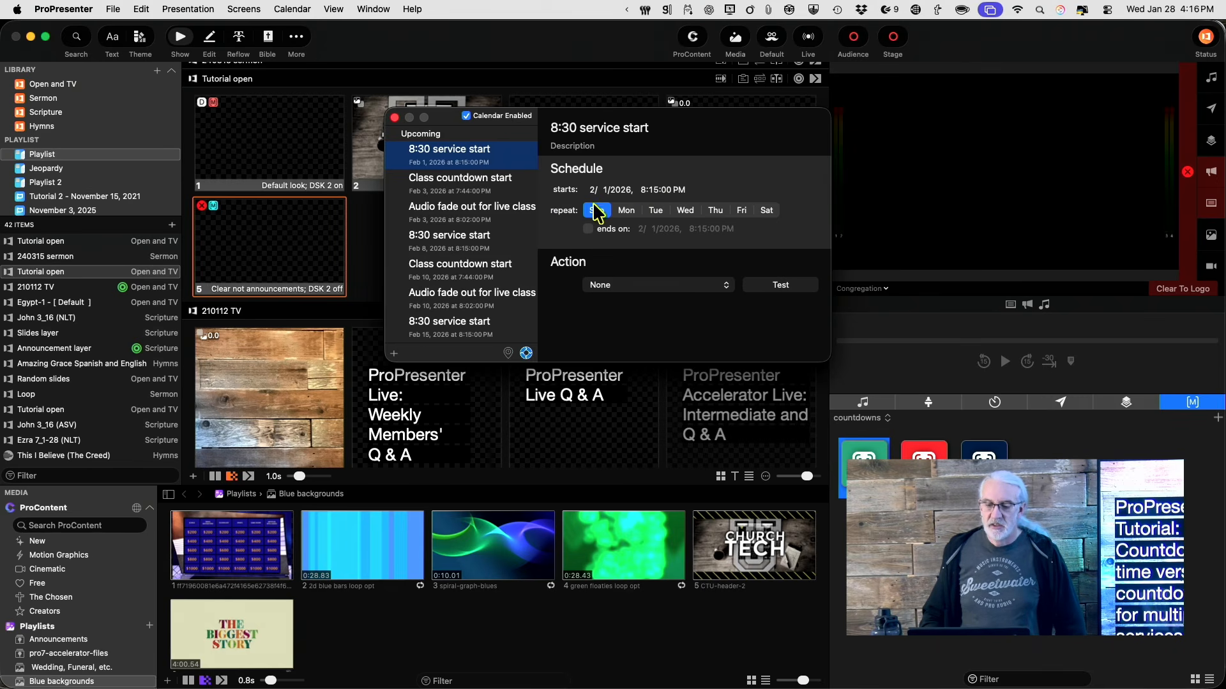
- Assign the 8:30A macro from the countdowns collection as the action of the "8:30 service start" event
click(598, 285)
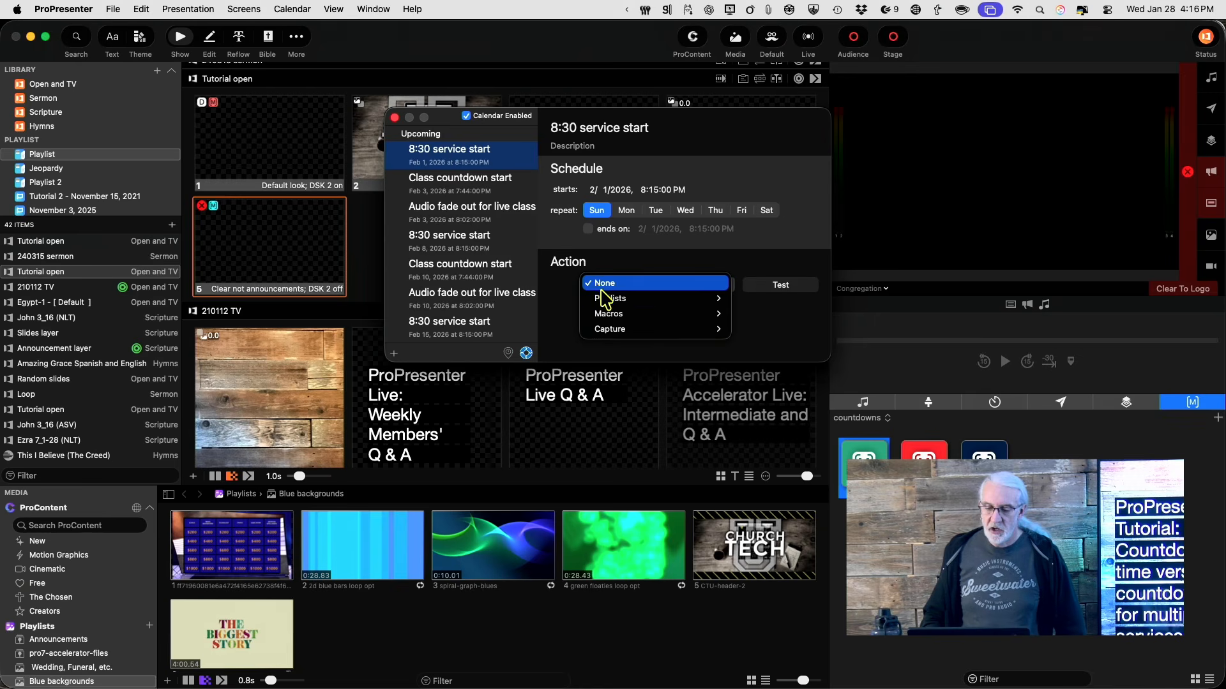
mouse_move(606, 303)
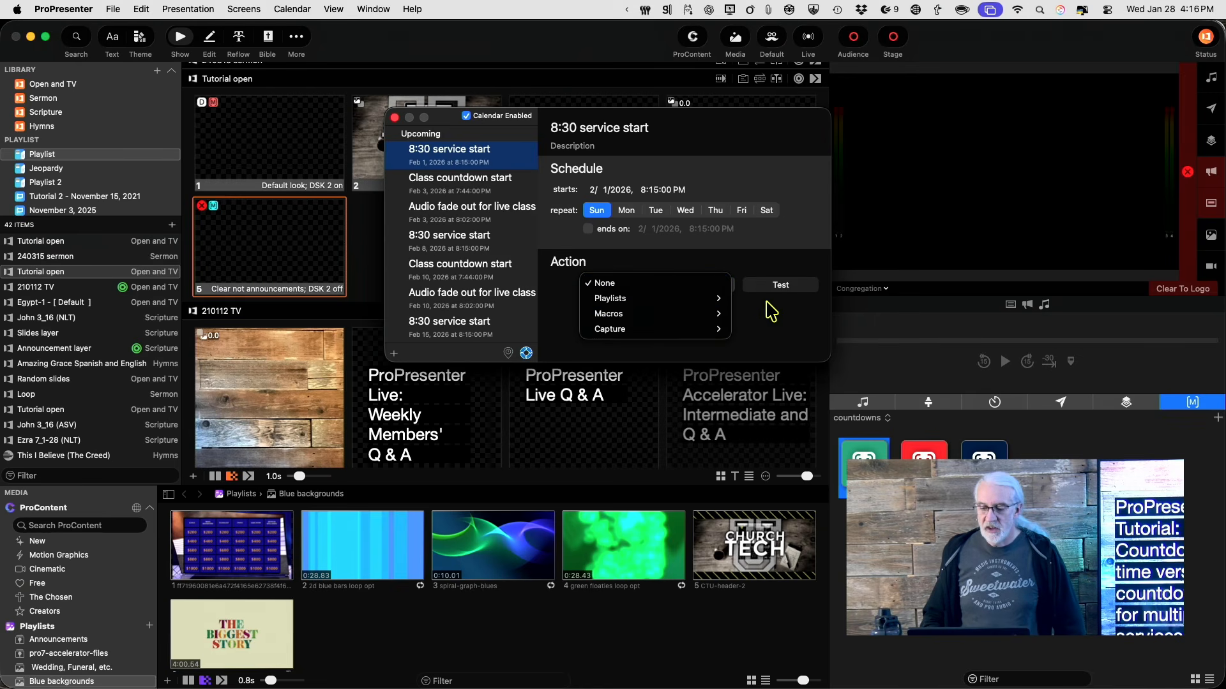
mouse_move(774, 391)
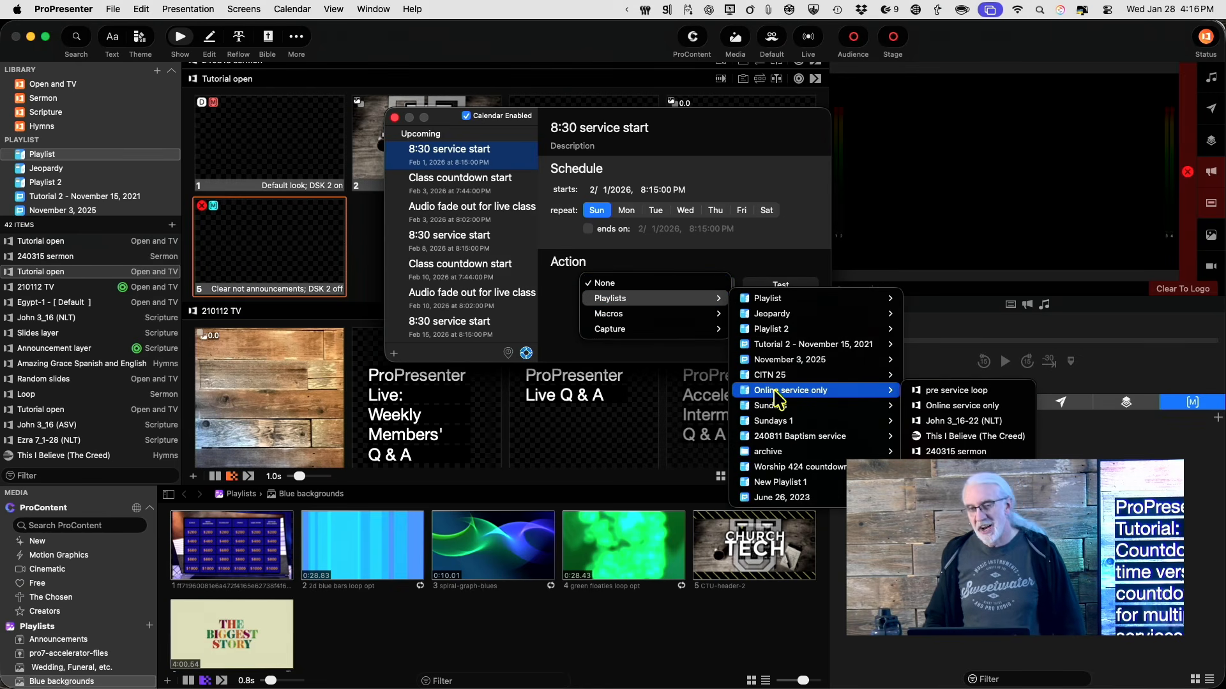
mouse_move(687, 314)
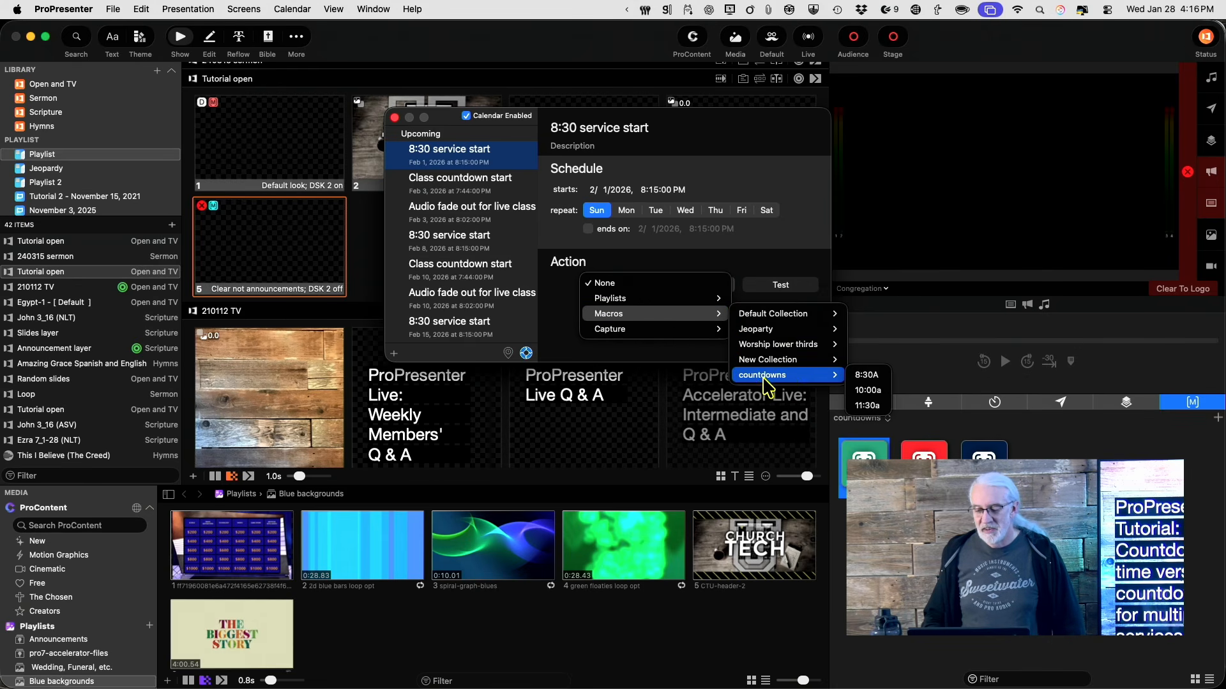
click(867, 376)
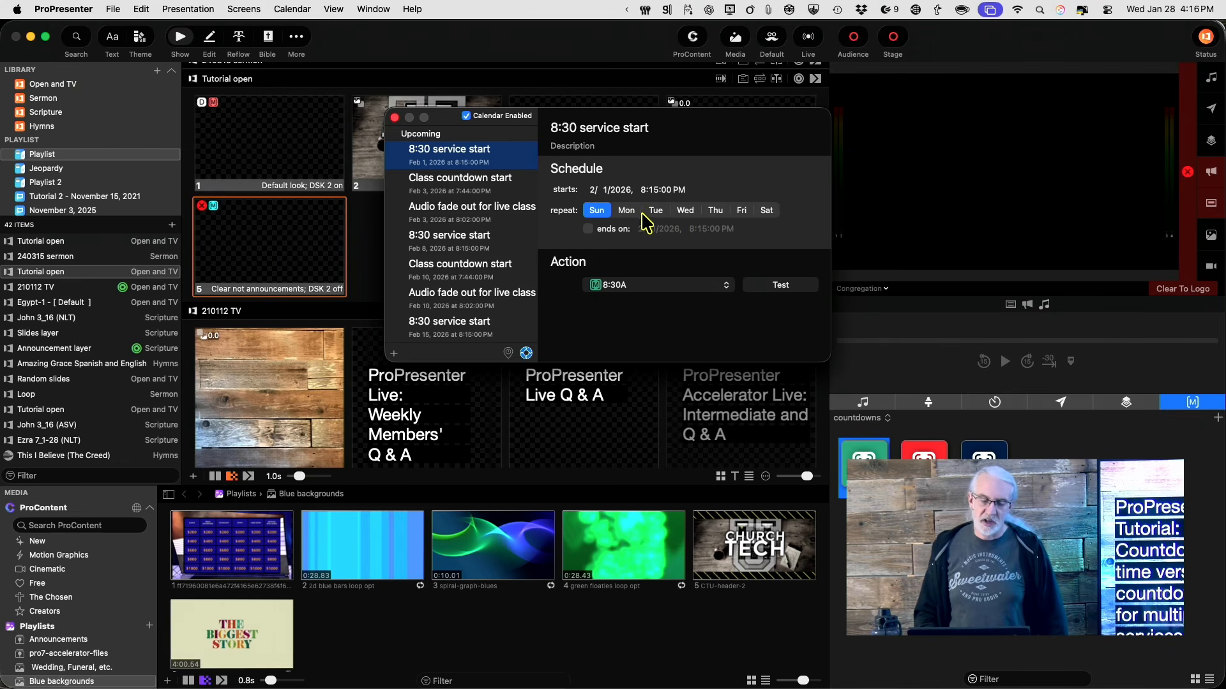
- Test the action of the "8:30 service start" event and clear the messages layer
click(782, 286)
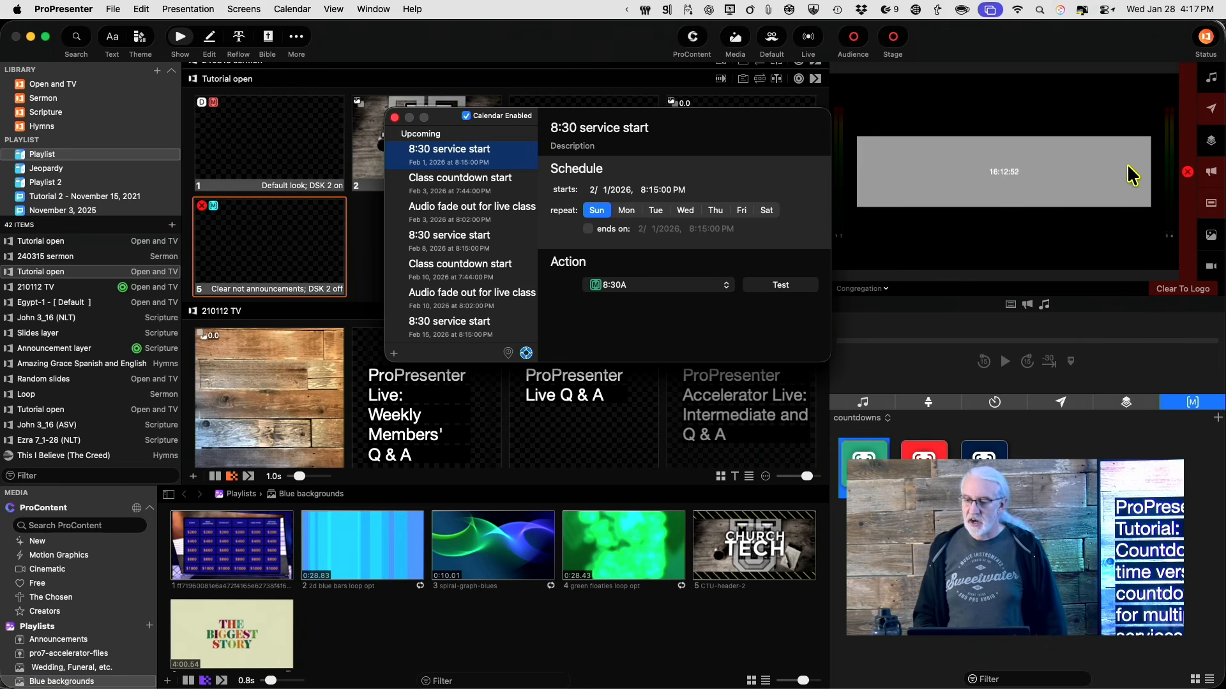
click(1207, 104)
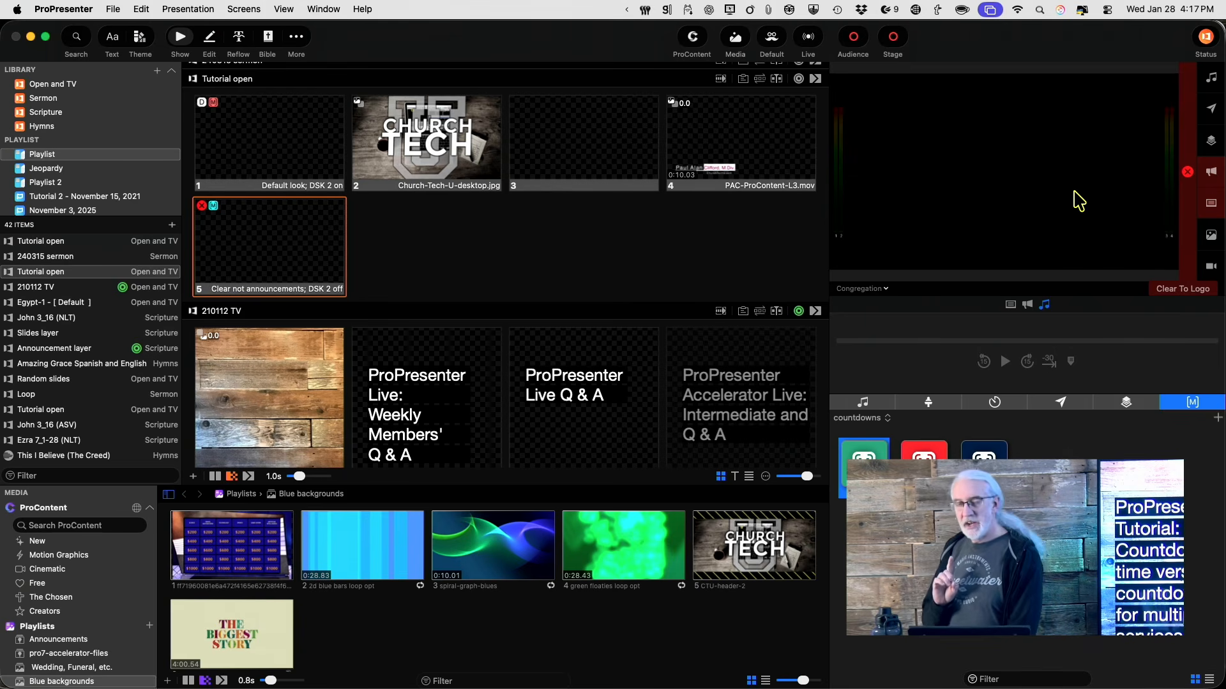
- Create a new message named "15 minutes" in the messages list
click(1062, 403)
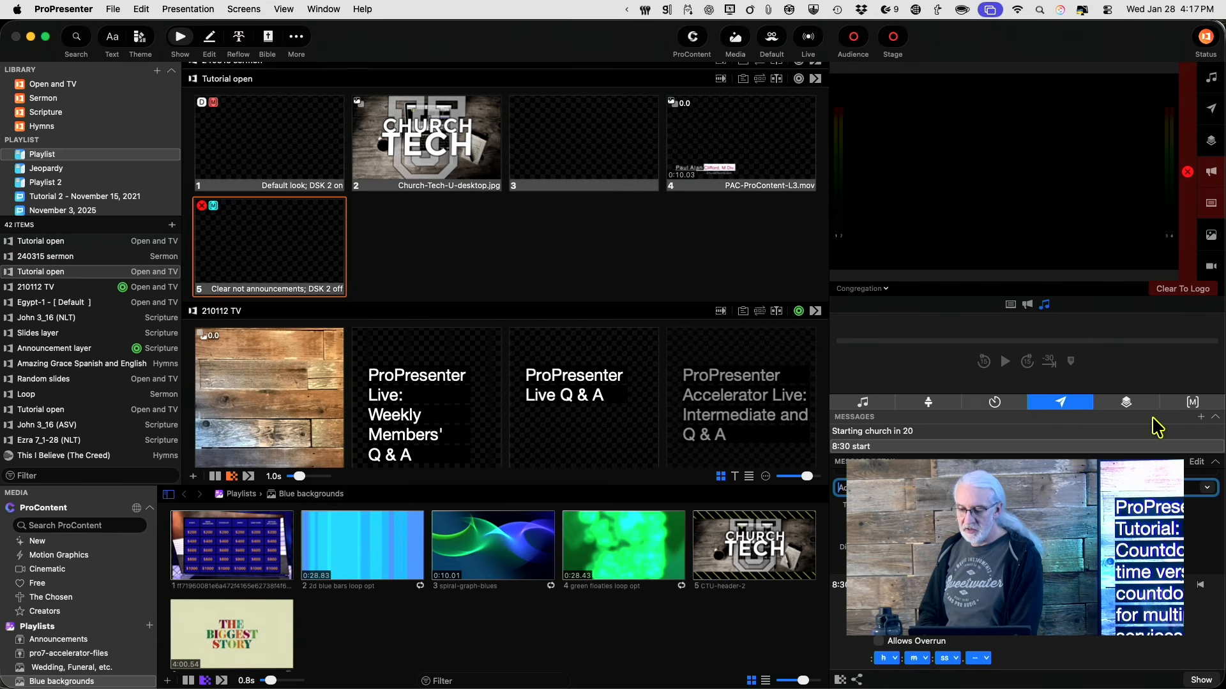
click(1200, 418)
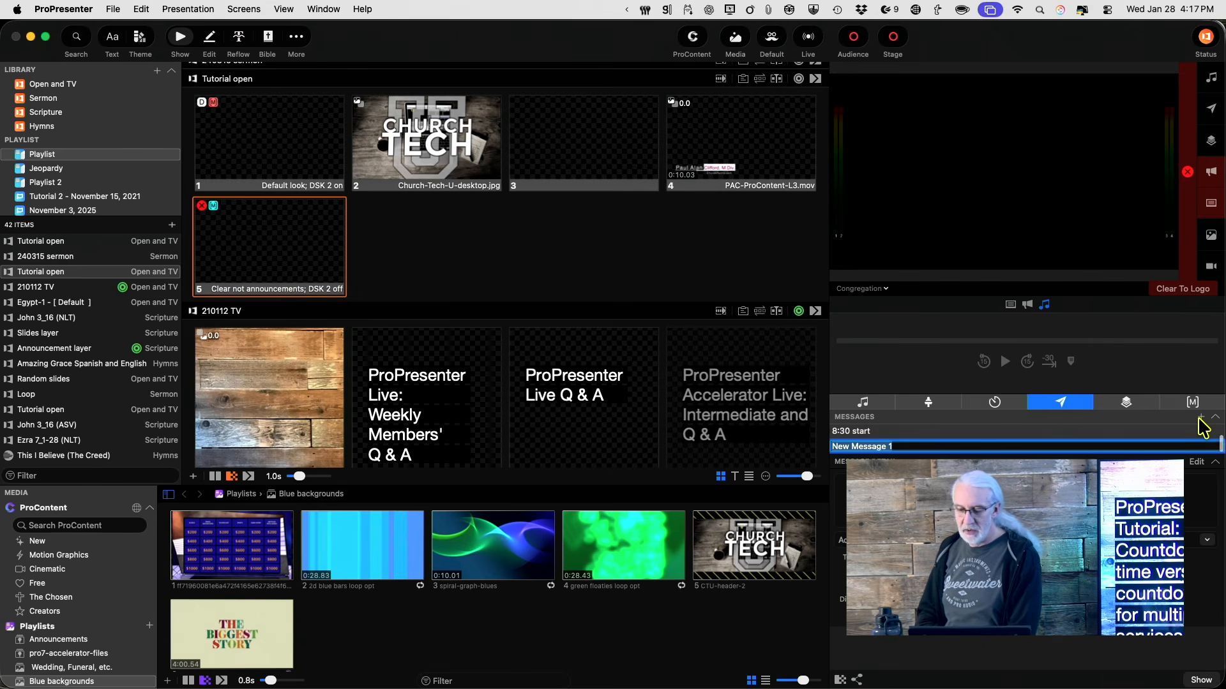
text(15 minutes)
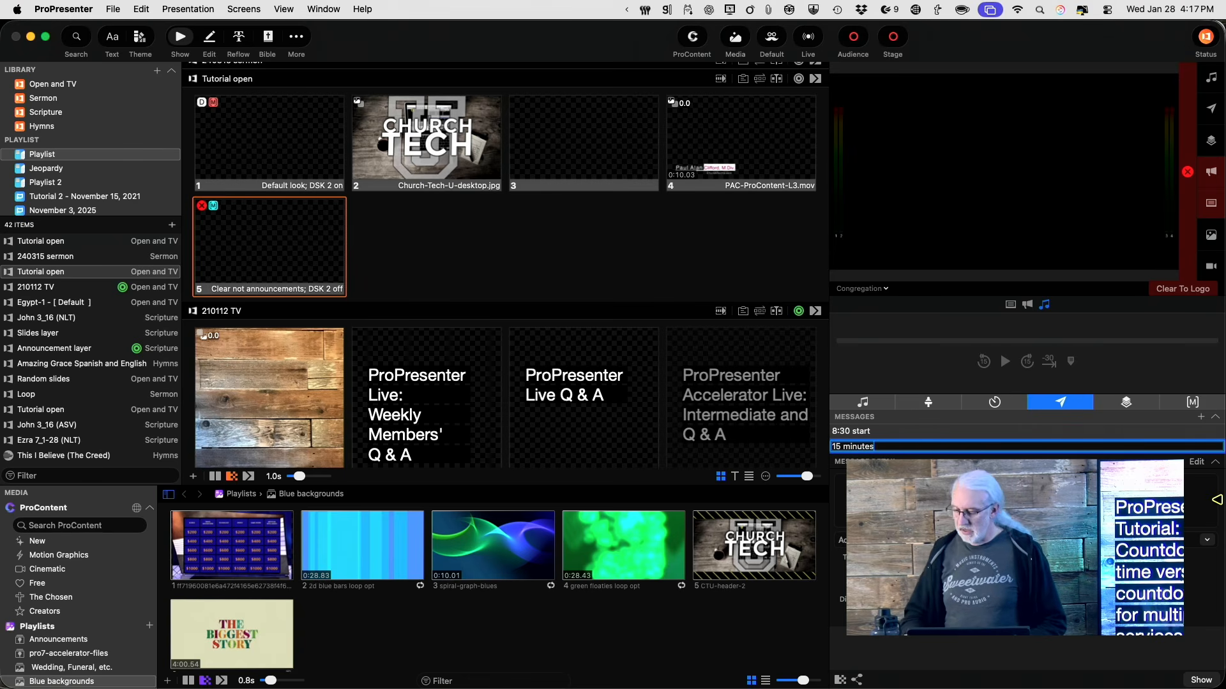
- Add the 15 minutes timer as a token to the "15 minutes" message and show the message
click(1206, 540)
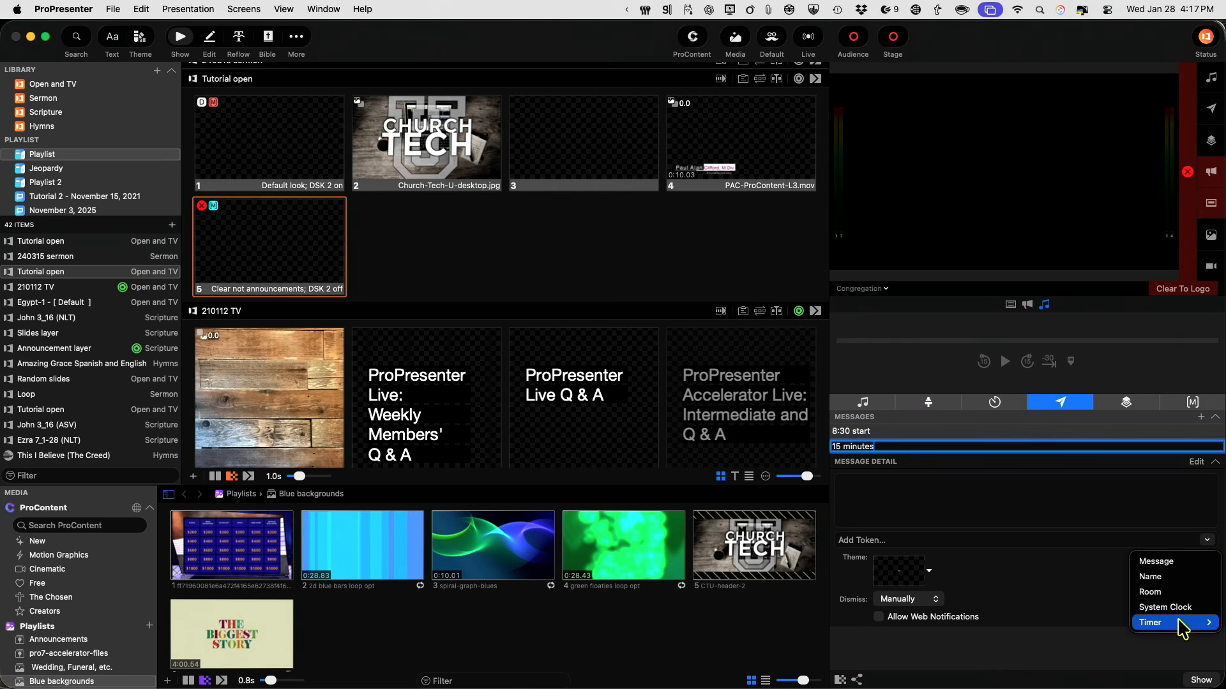
mouse_move(1182, 624)
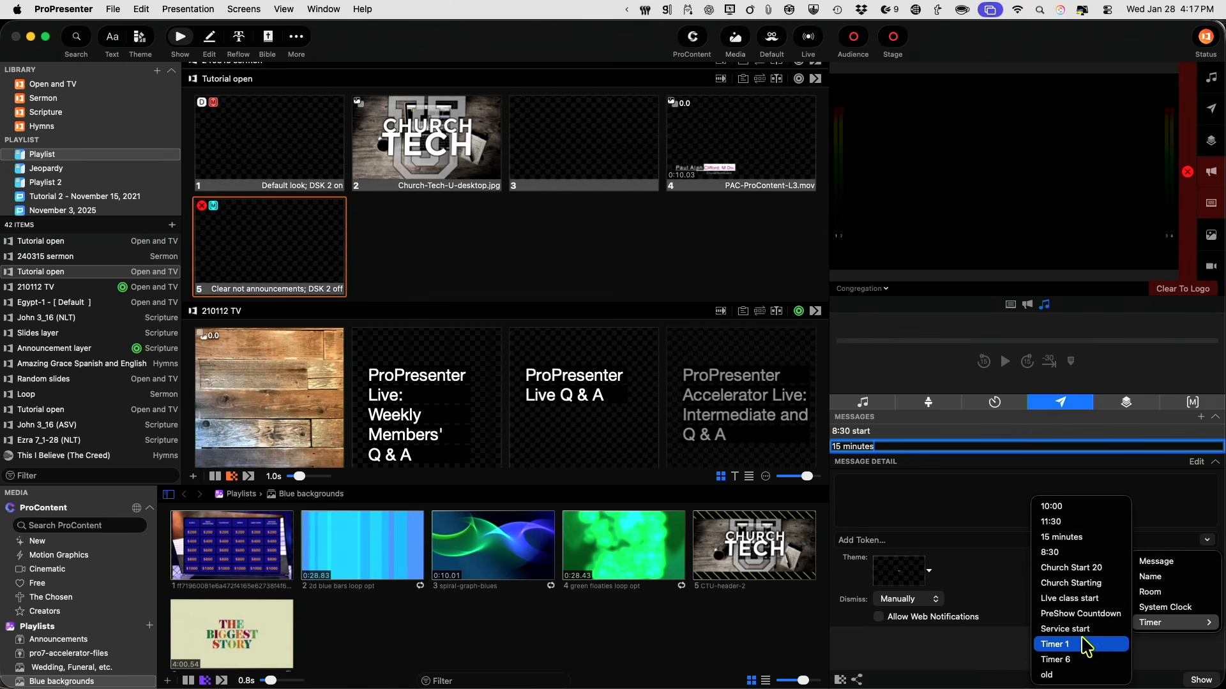
click(1066, 540)
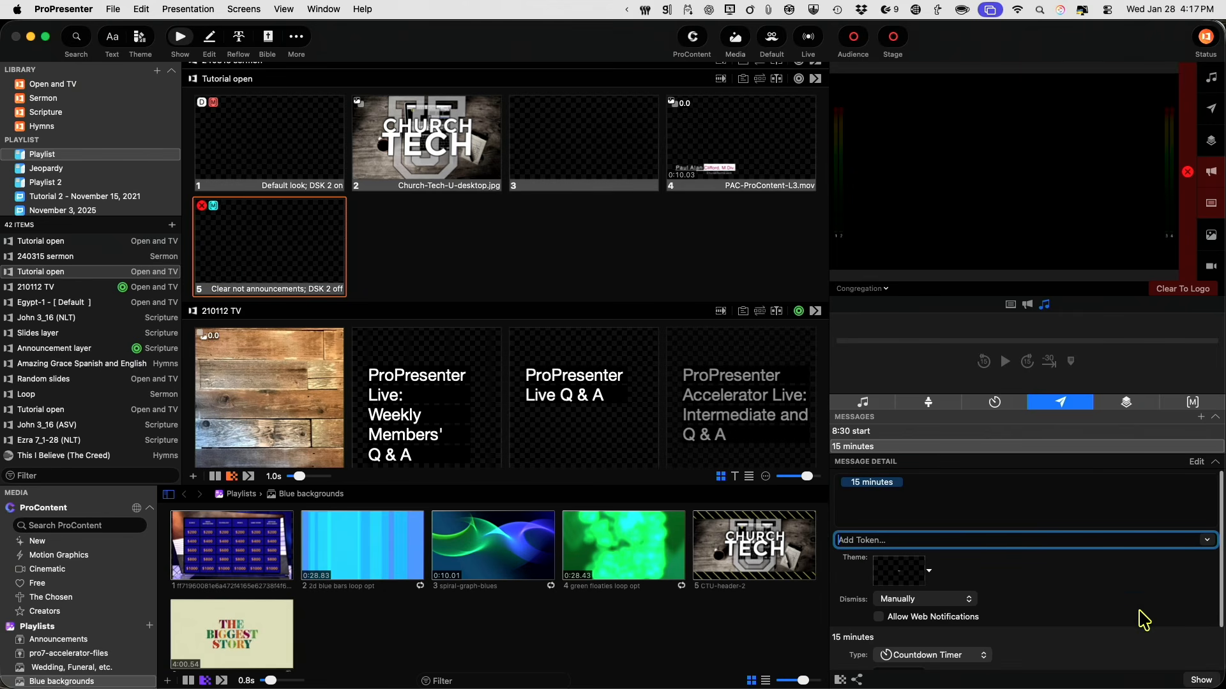
click(1200, 680)
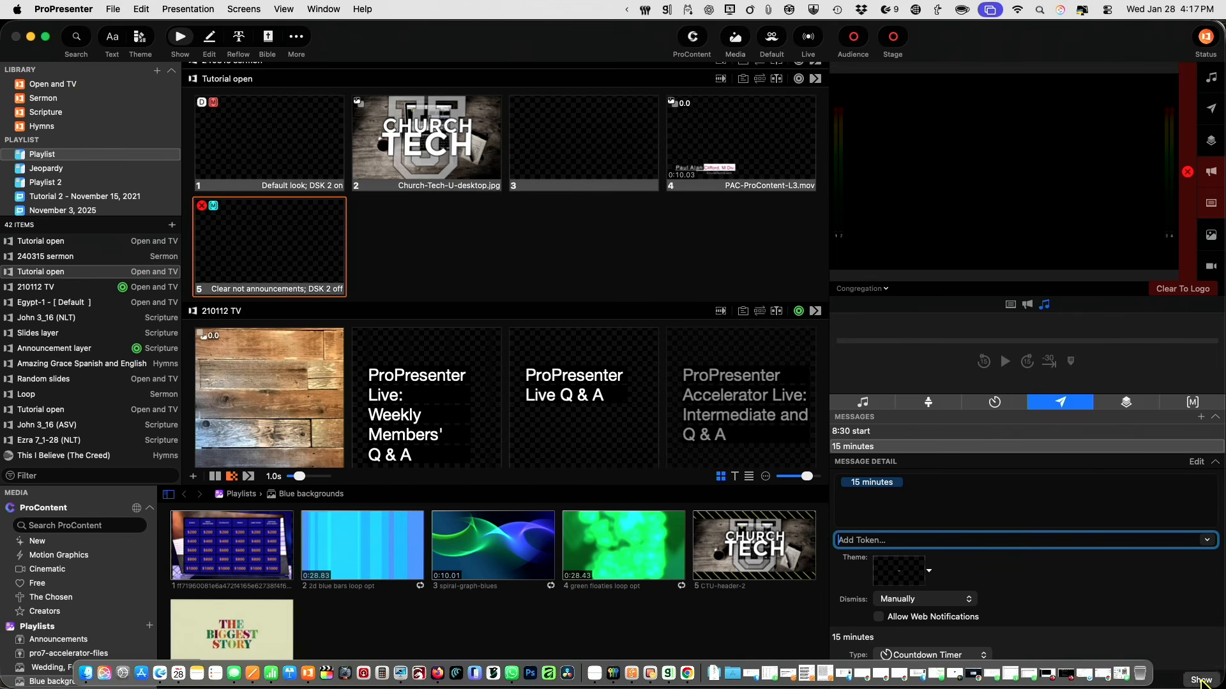